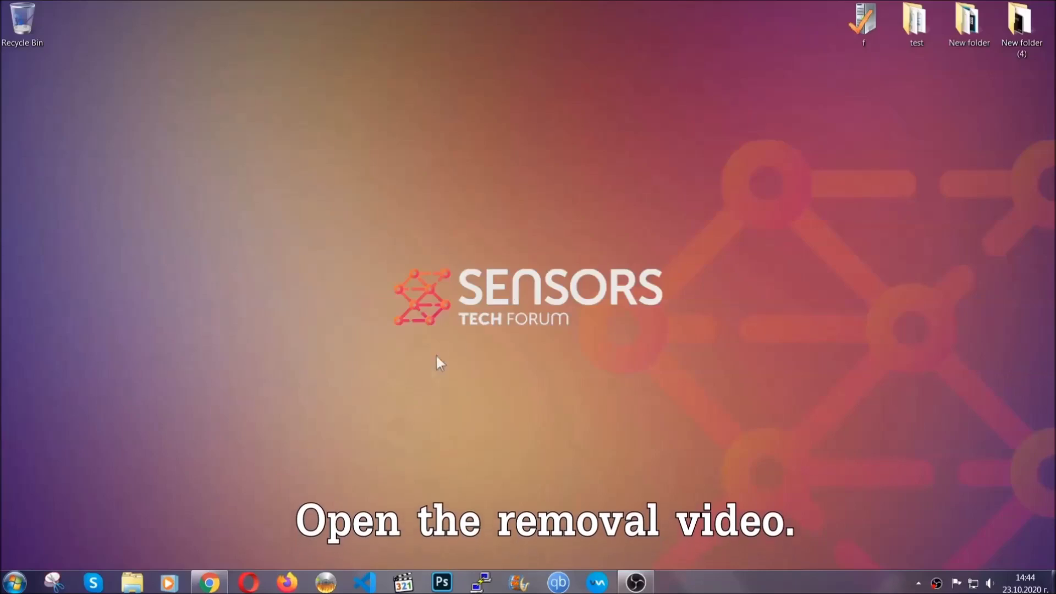
- Follow the sensorstechforum.com link in the removal video's description and launch SpyHunter-Installer.exe
click(209, 583)
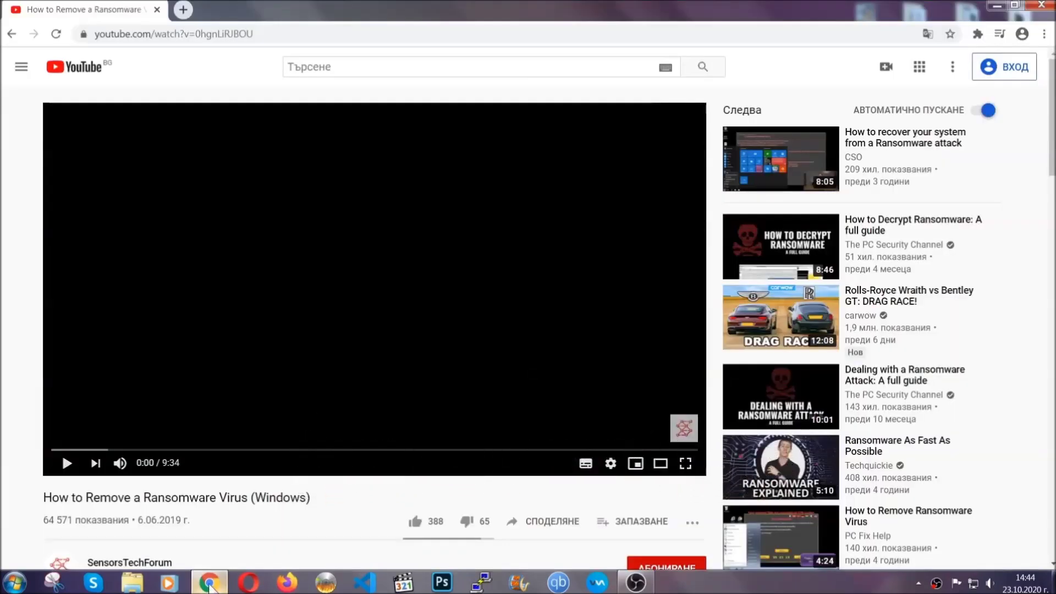
scroll(194, 448, down, 4)
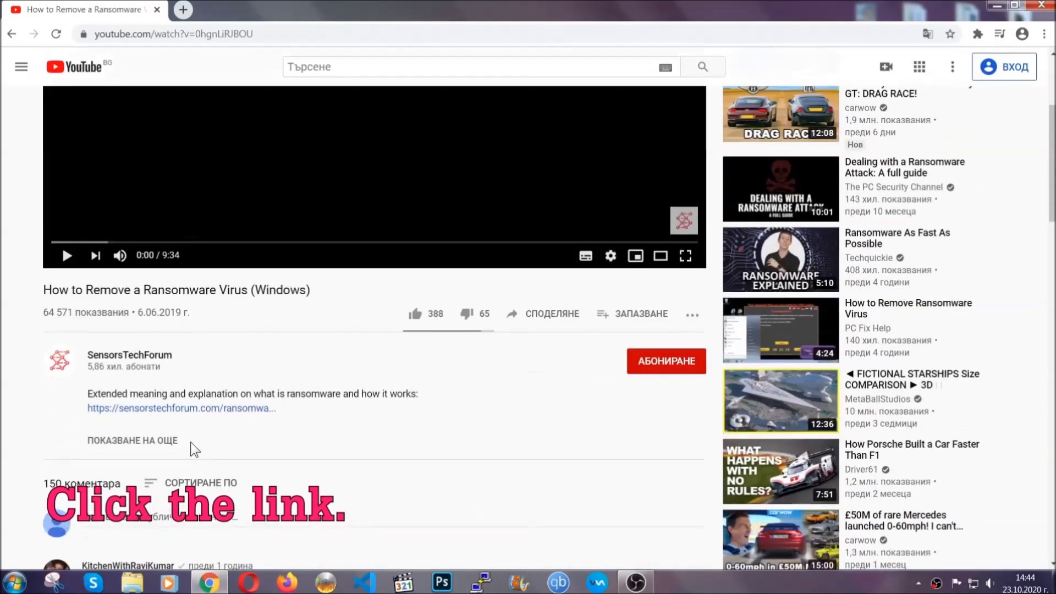
click(209, 410)
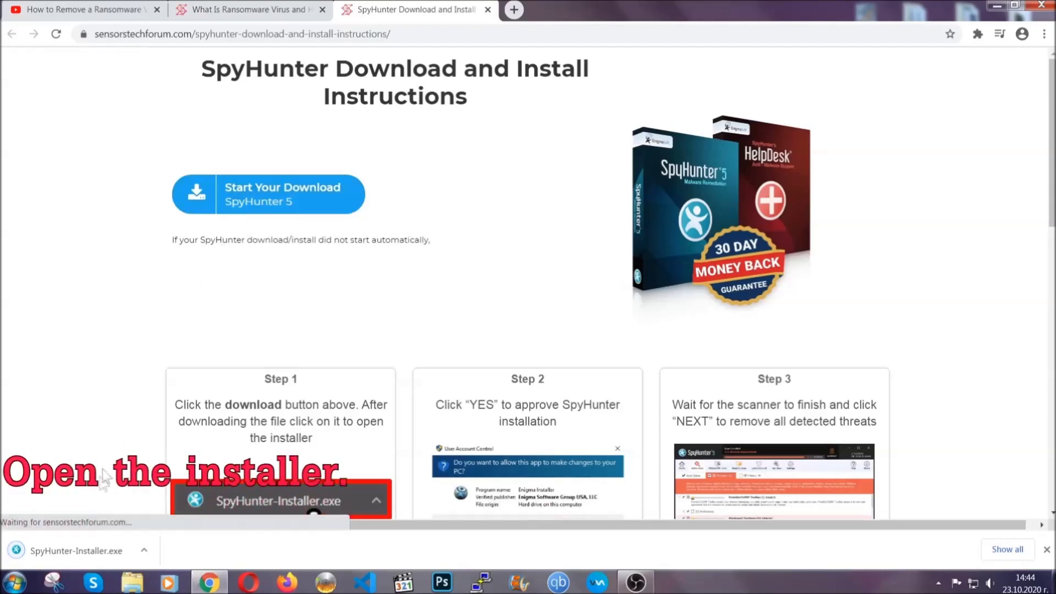
click(75, 549)
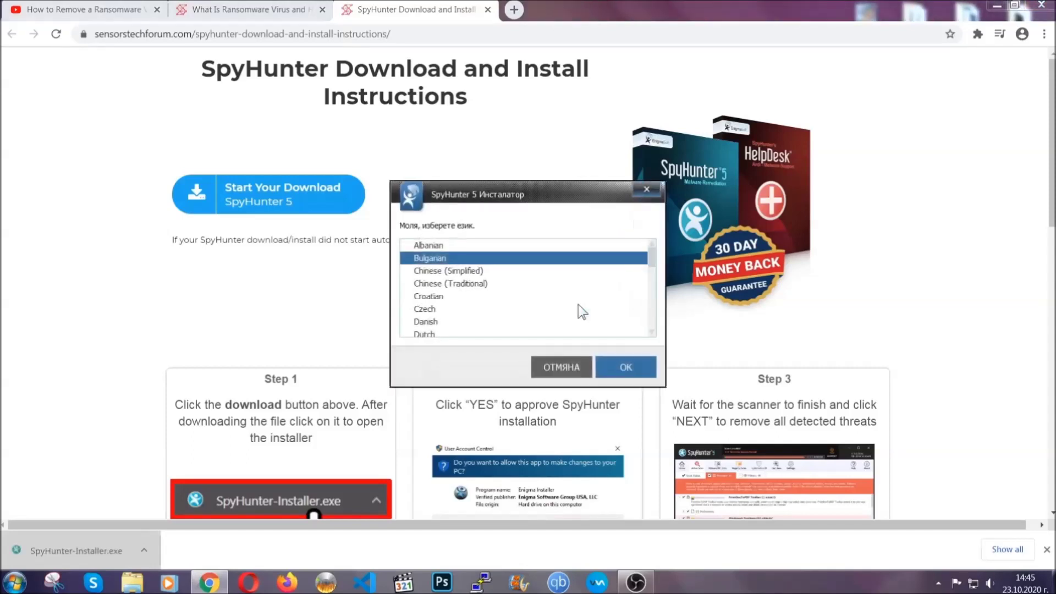
- Install SpyHunter 5 with English language and the EULA accepted, then close the finished installer
scroll(552, 304, down, 2)
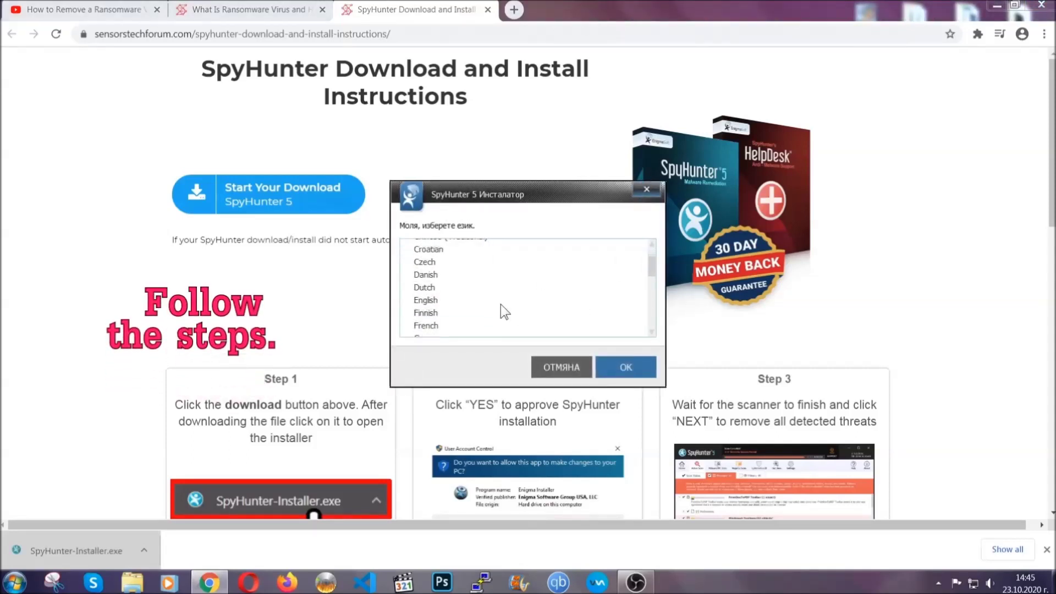
click(497, 301)
click(625, 367)
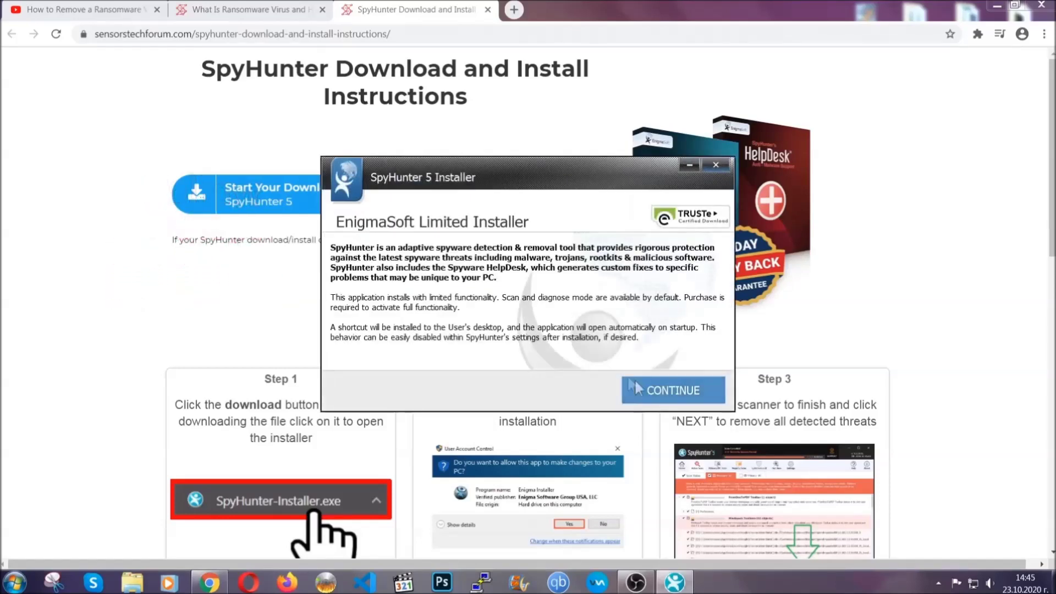
click(636, 385)
click(605, 356)
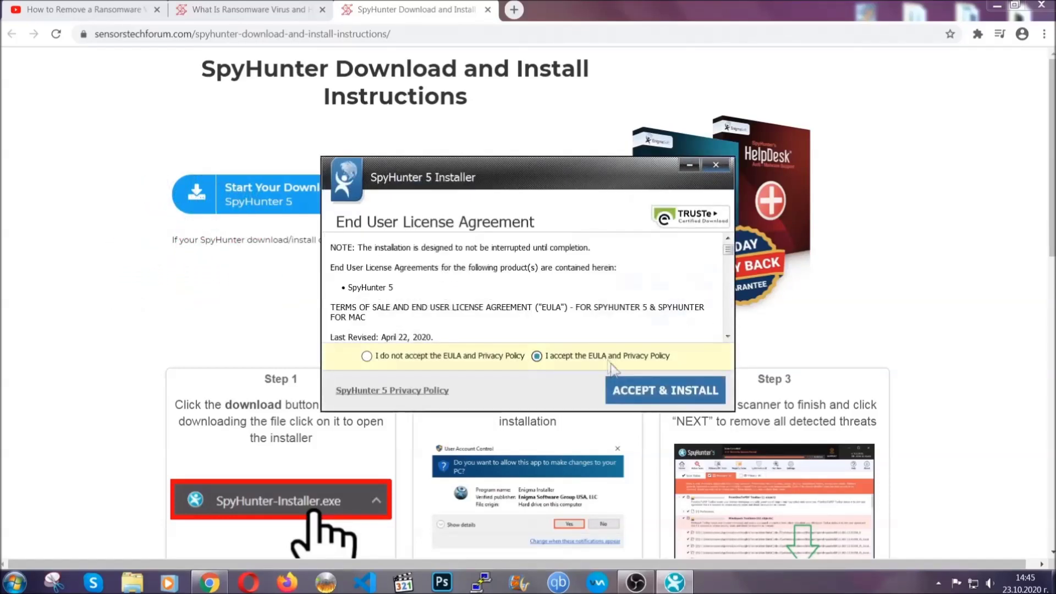
click(630, 388)
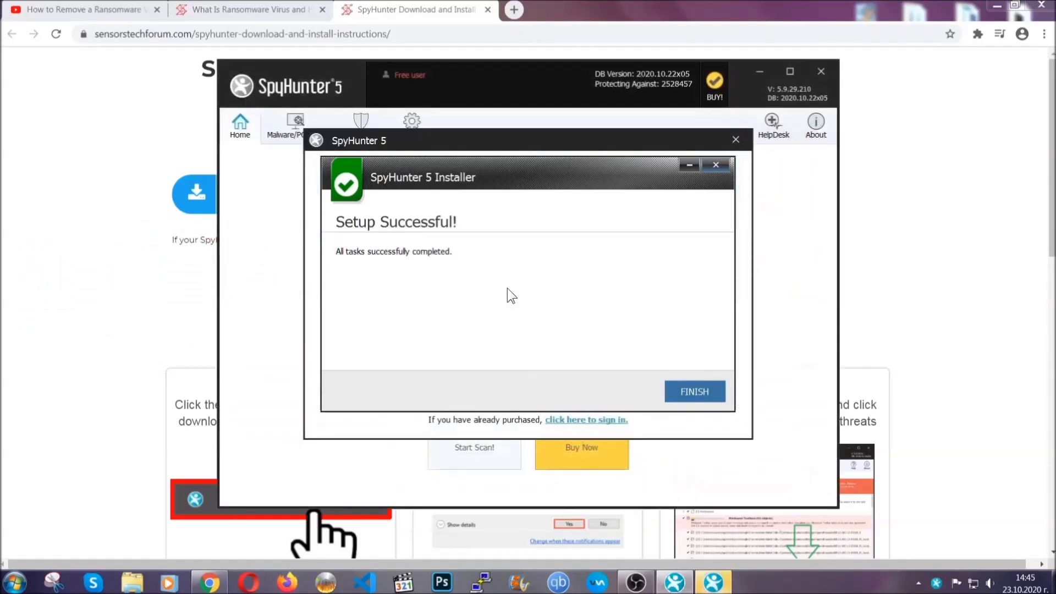
click(677, 393)
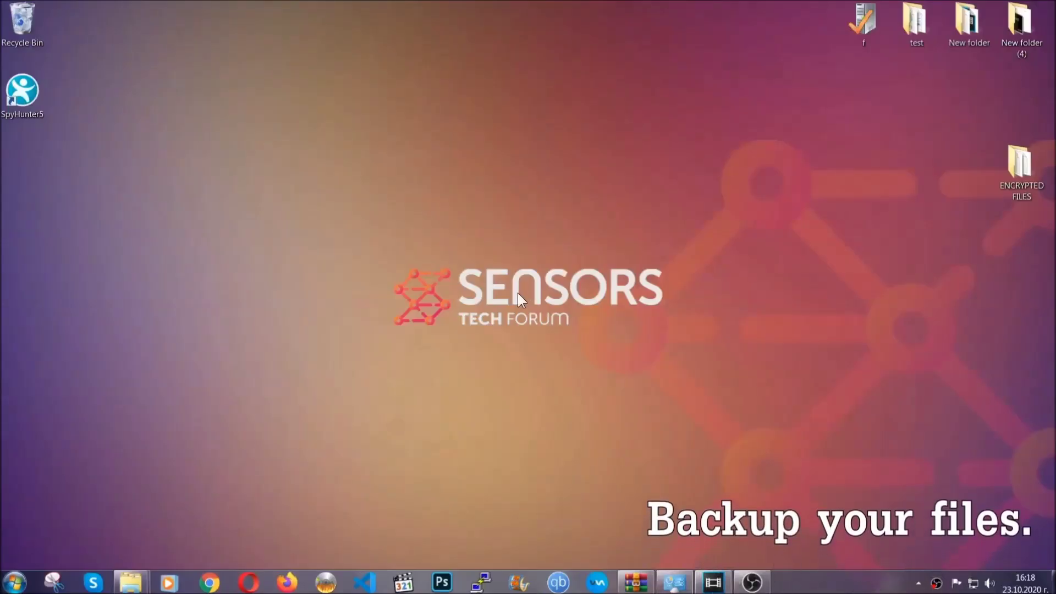
- Copy all six .efji files from the ENCRYPTED FILES folder
double_click(1014, 169)
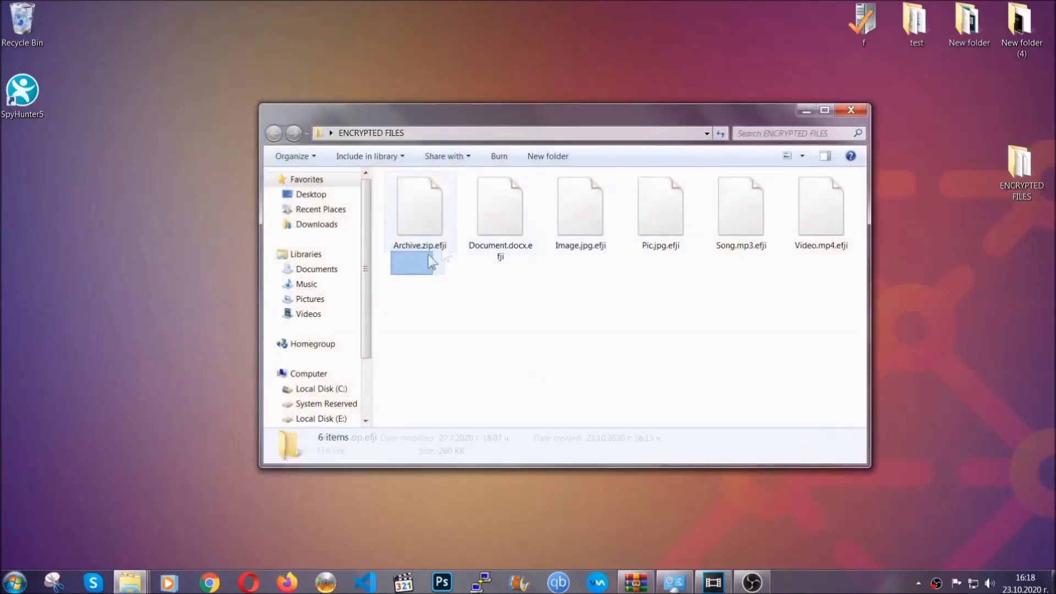
drag(432, 263, 826, 195)
right_click(826, 196)
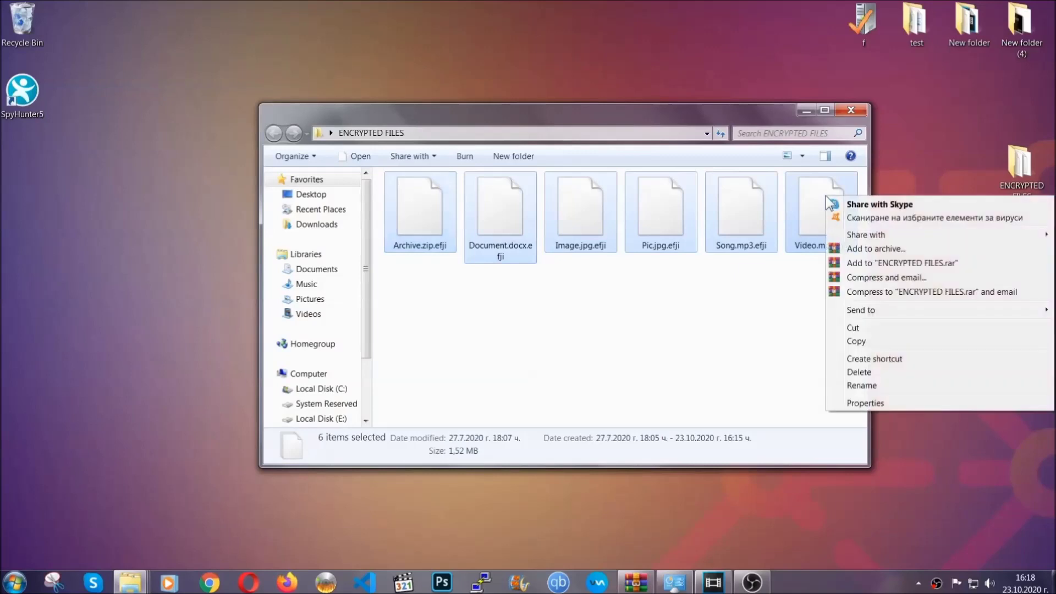
click(855, 341)
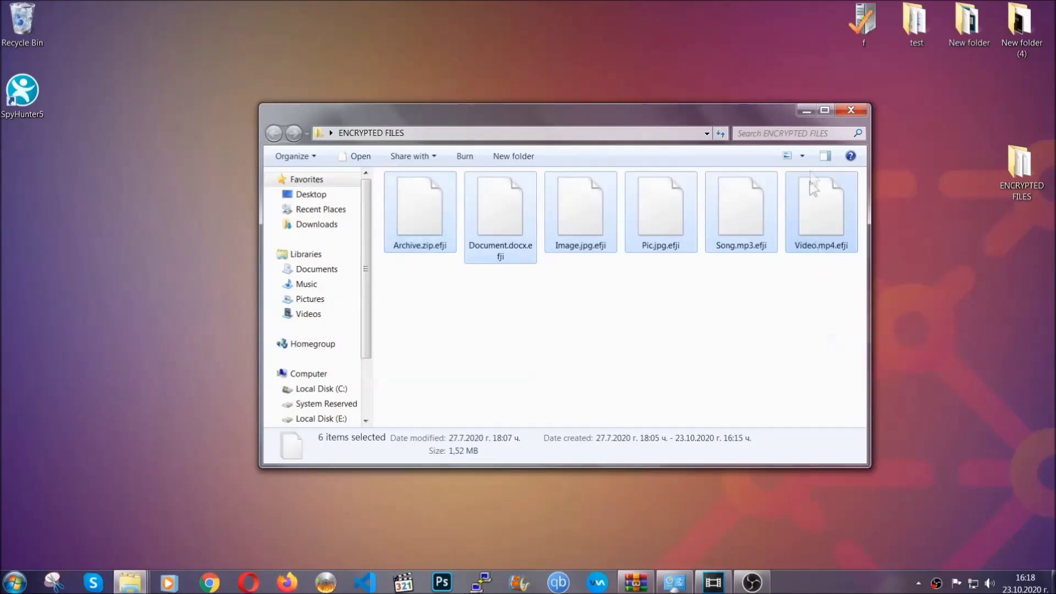
- Paste the copied files onto FLASH DRIVE (H:) and close the window
click(809, 110)
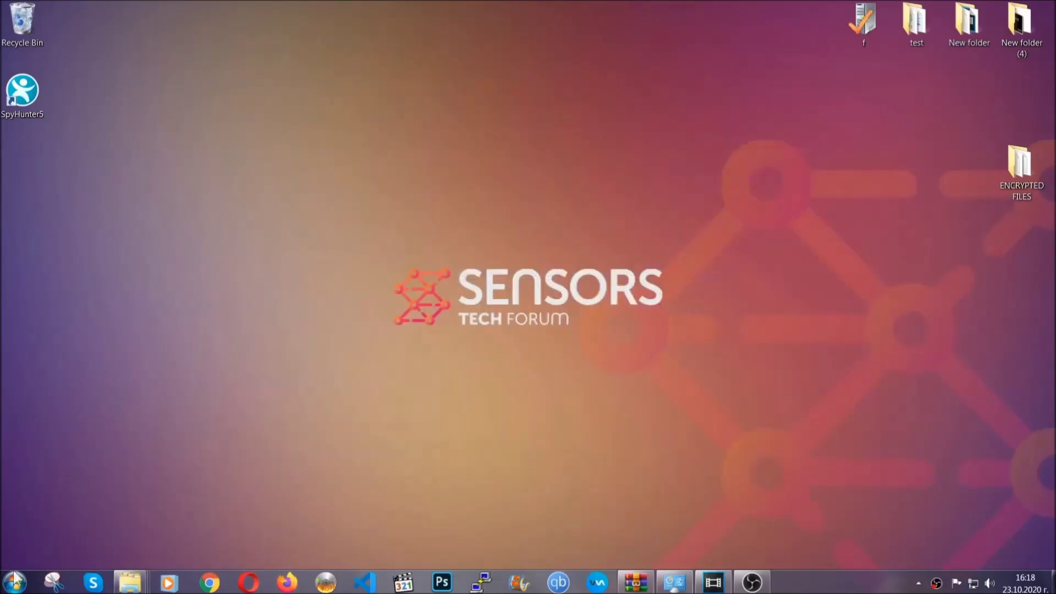
click(14, 581)
click(201, 413)
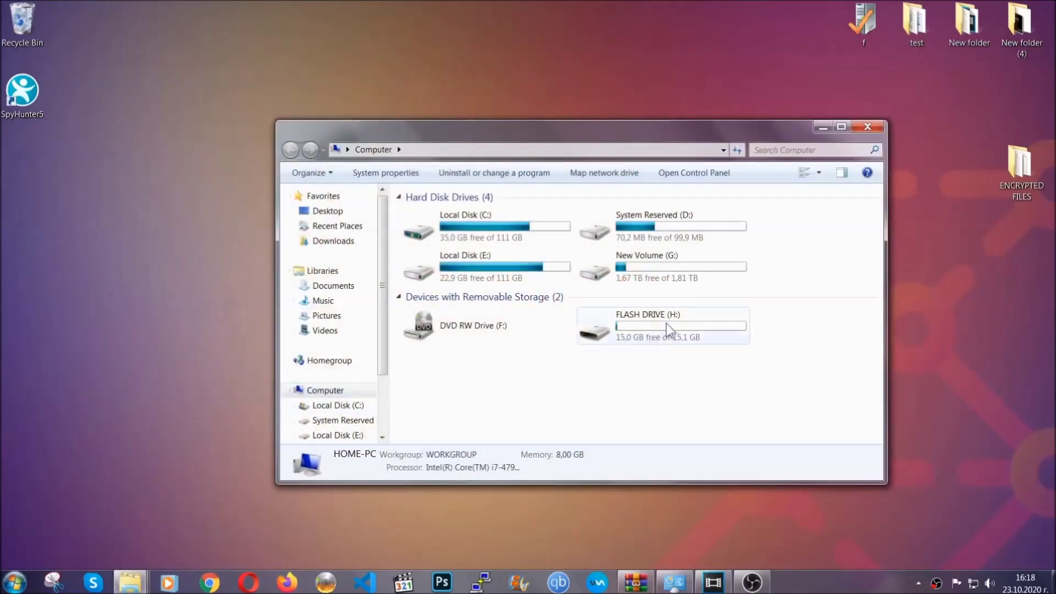
double_click(666, 322)
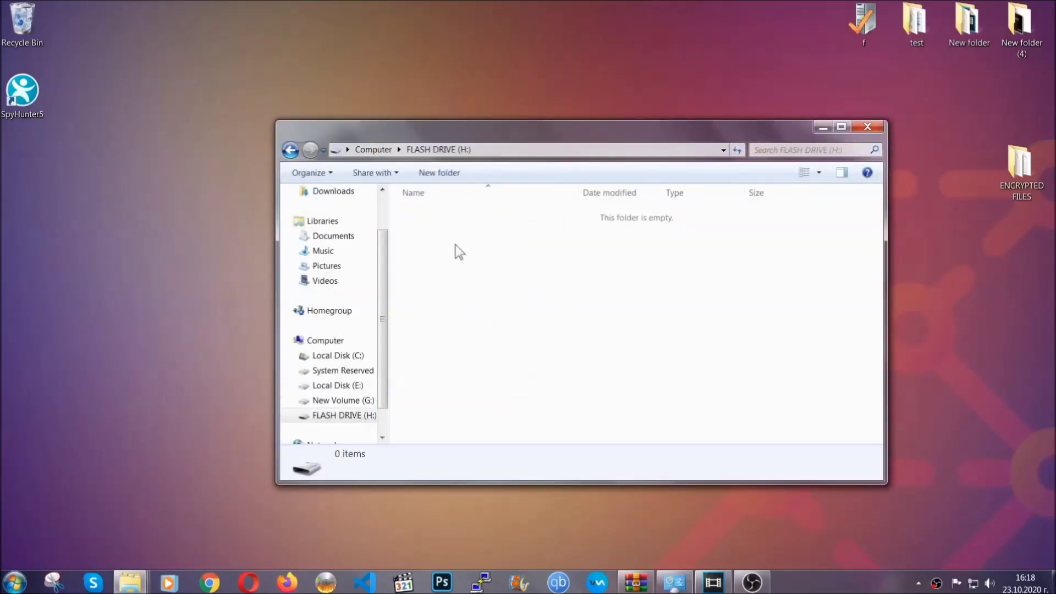
right_click(455, 245)
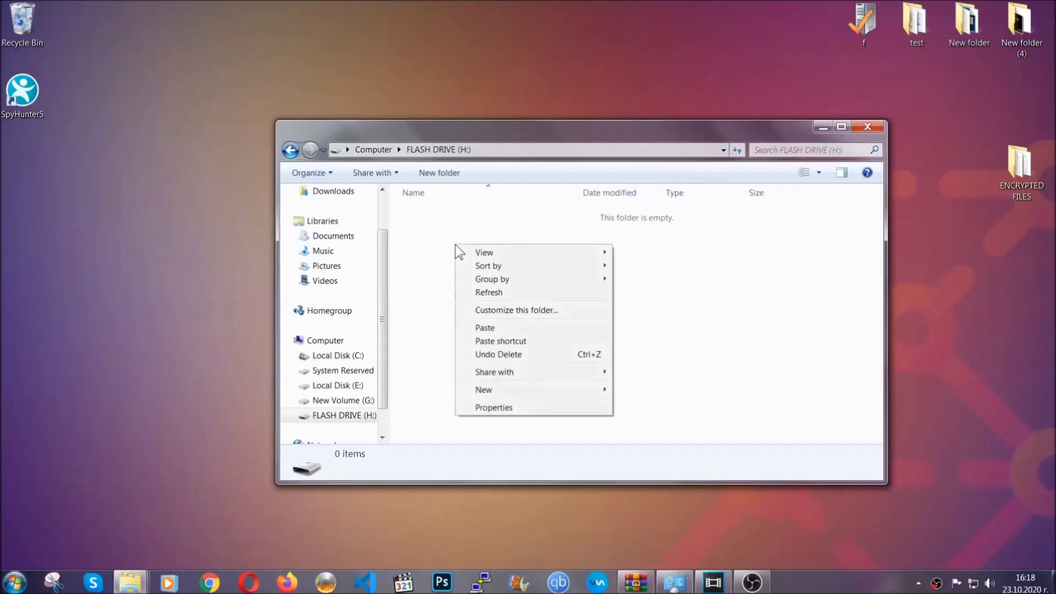
click(480, 329)
click(480, 329)
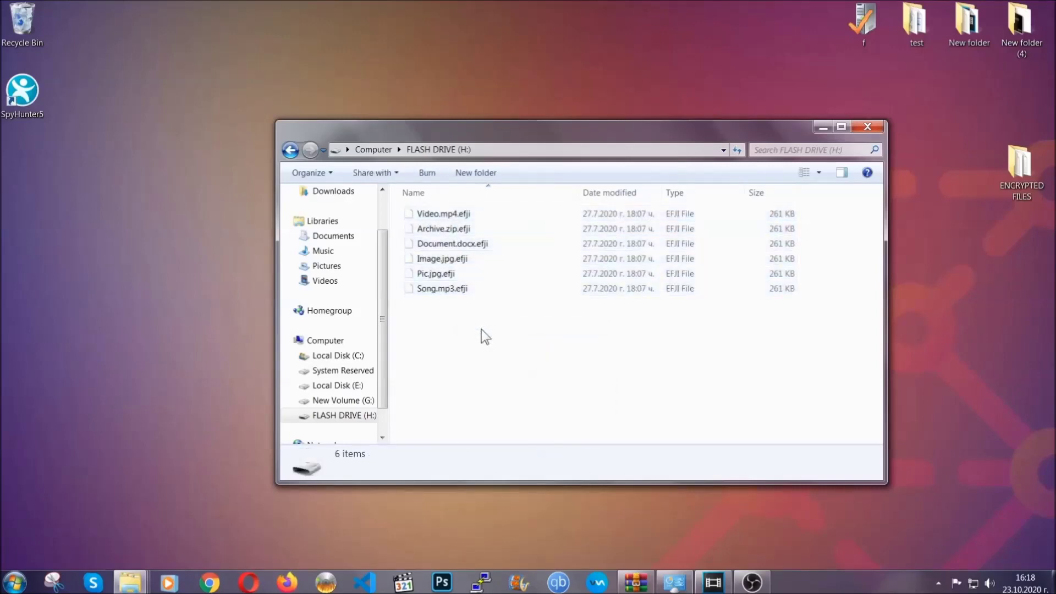
click(869, 126)
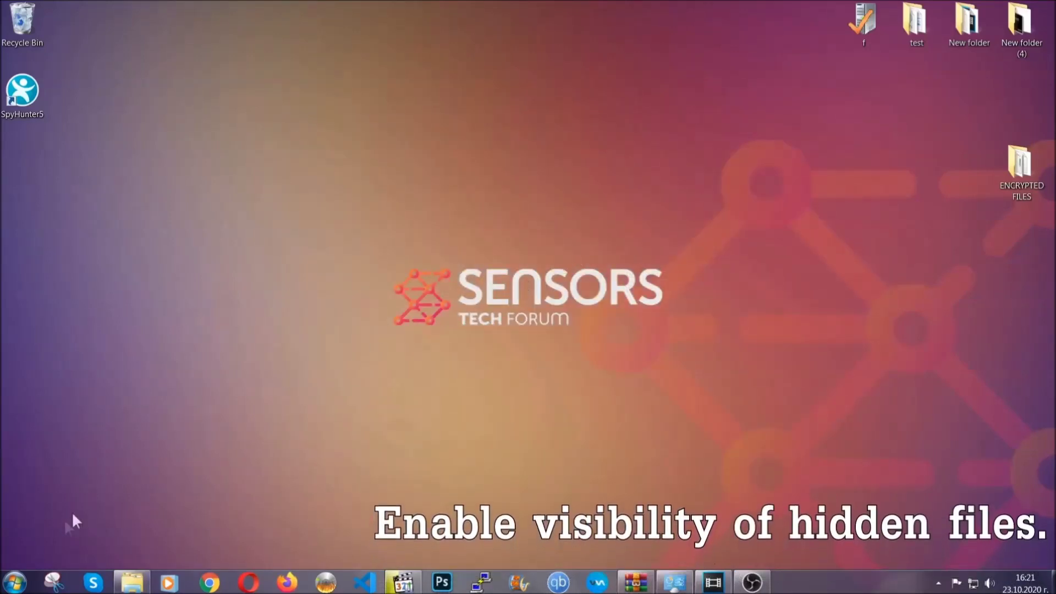
- Search Start for 'hidden files and folders' and apply Show hidden files, folders, and drives
click(15, 582)
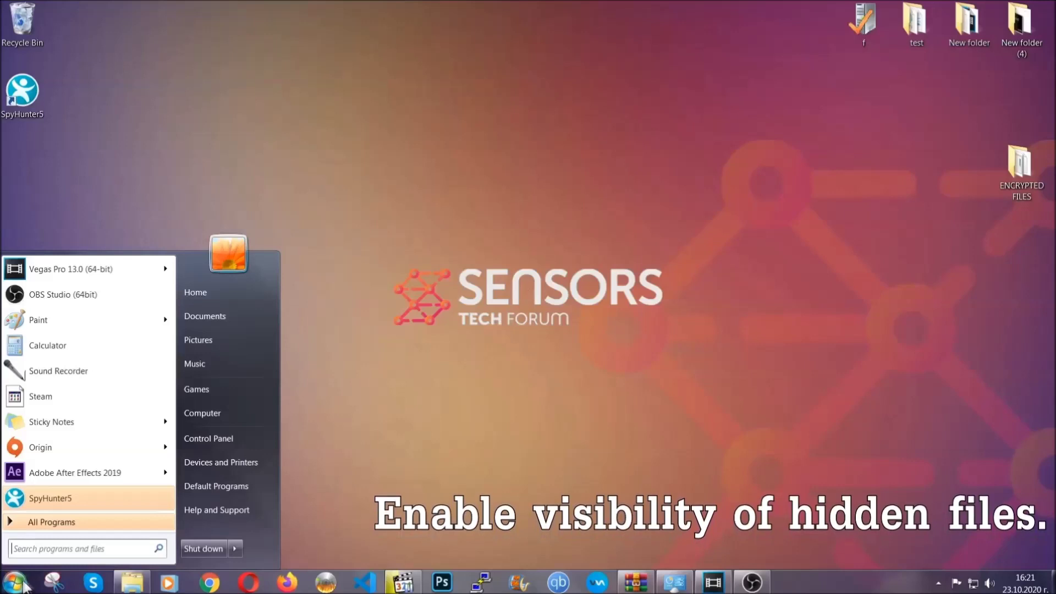
click(44, 538)
text(showh)
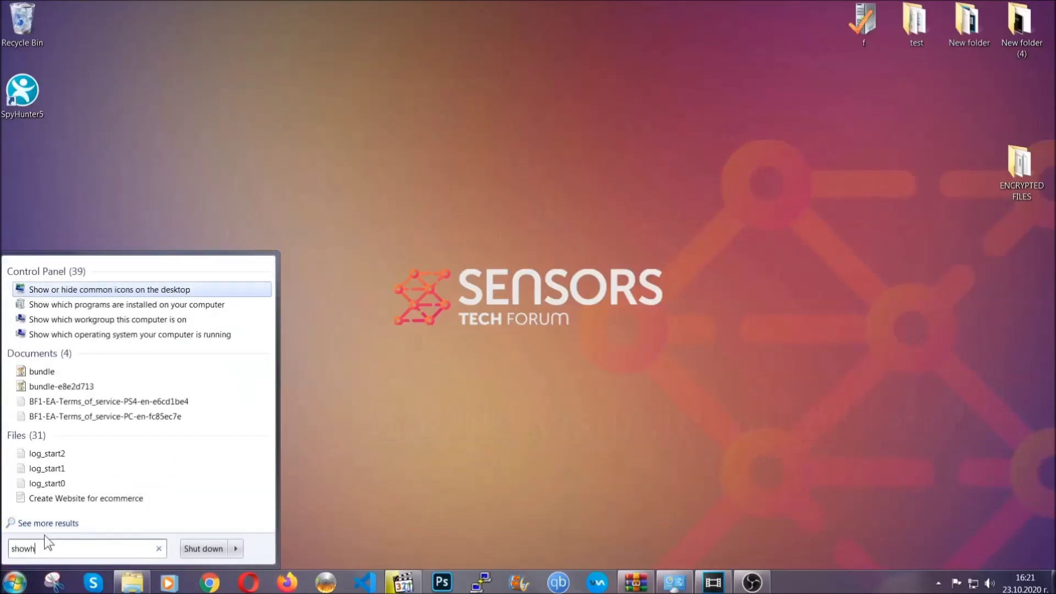
key(BackSpace)
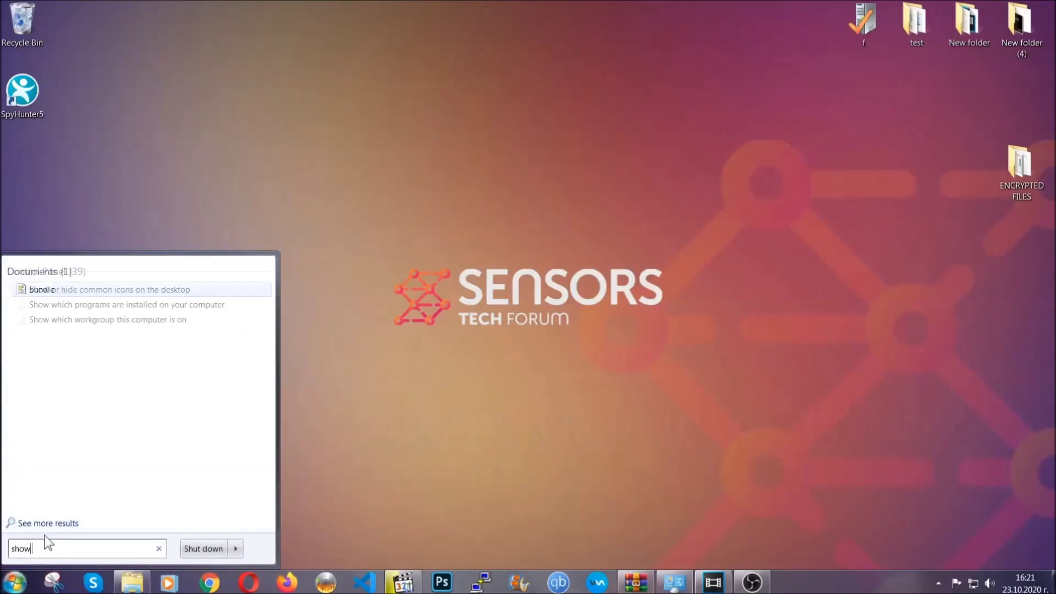
text(hidden files and folders)
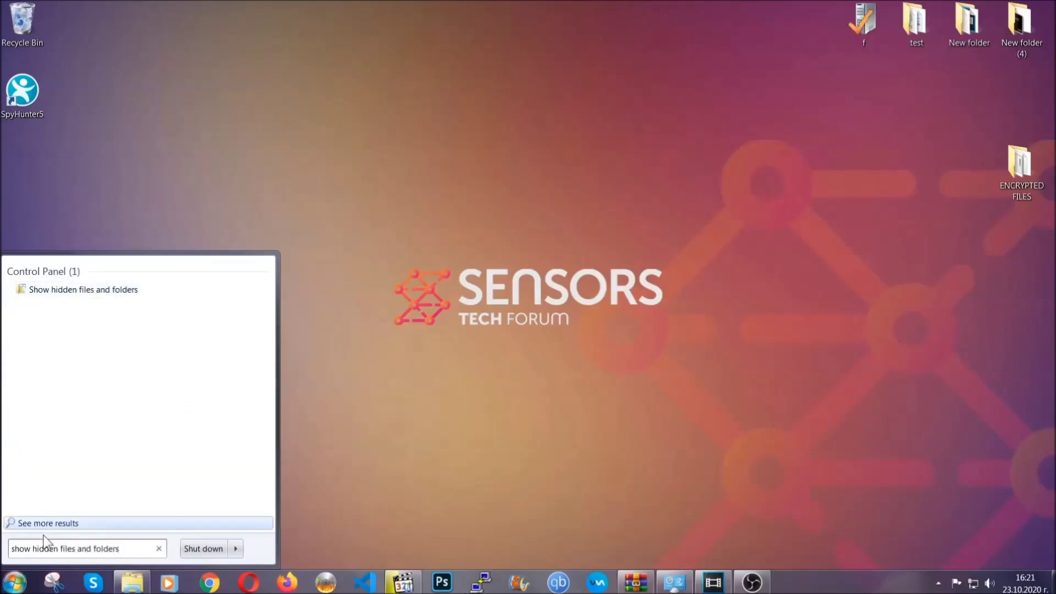
click(124, 290)
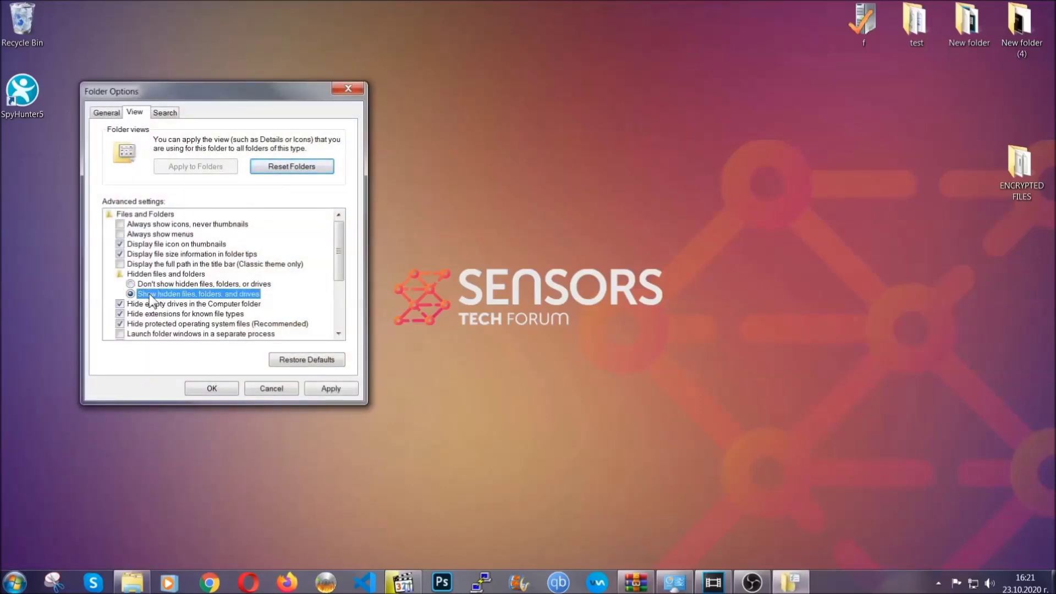
click(327, 392)
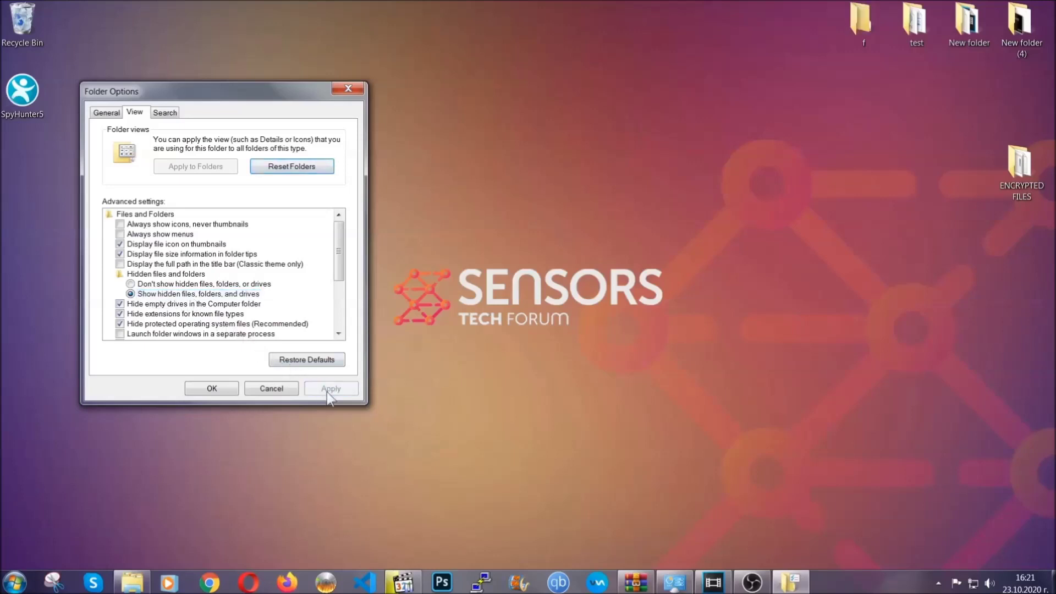
click(208, 389)
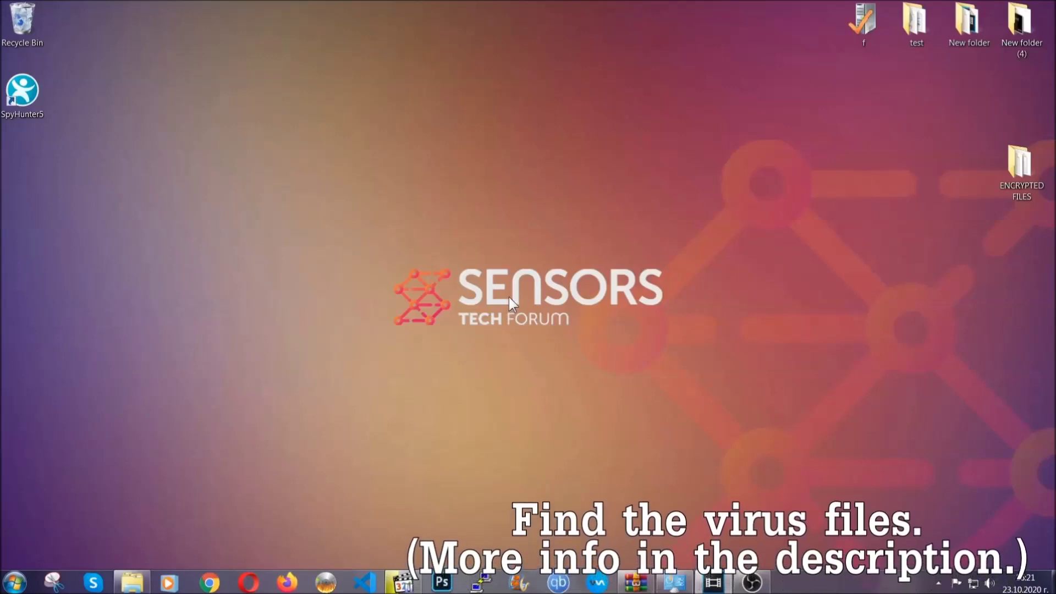
- Search the whole computer for 'fileextension:exe Example Vir' from the Computer window
click(14, 582)
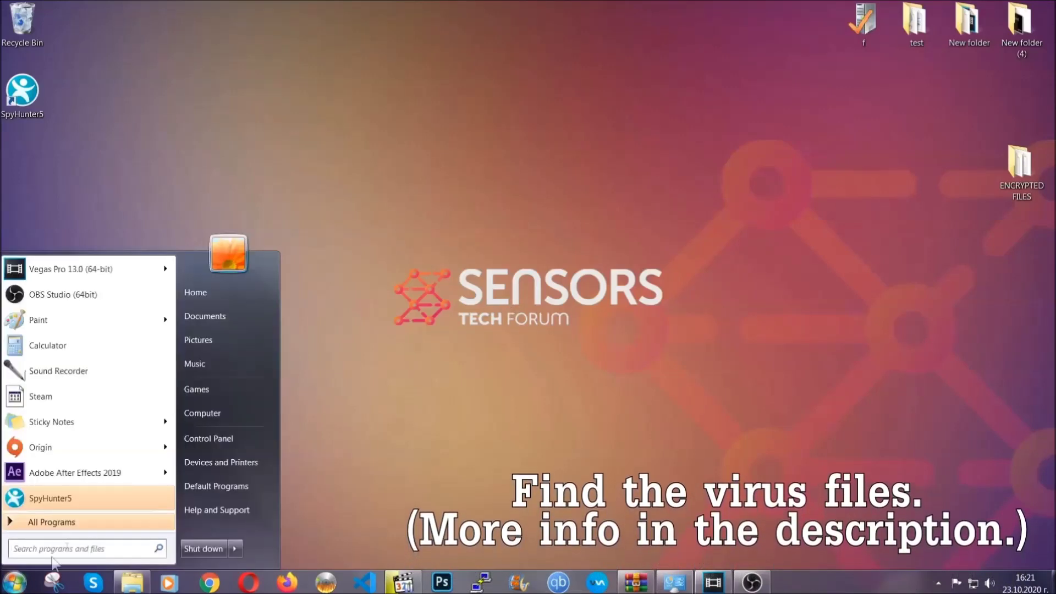
click(216, 410)
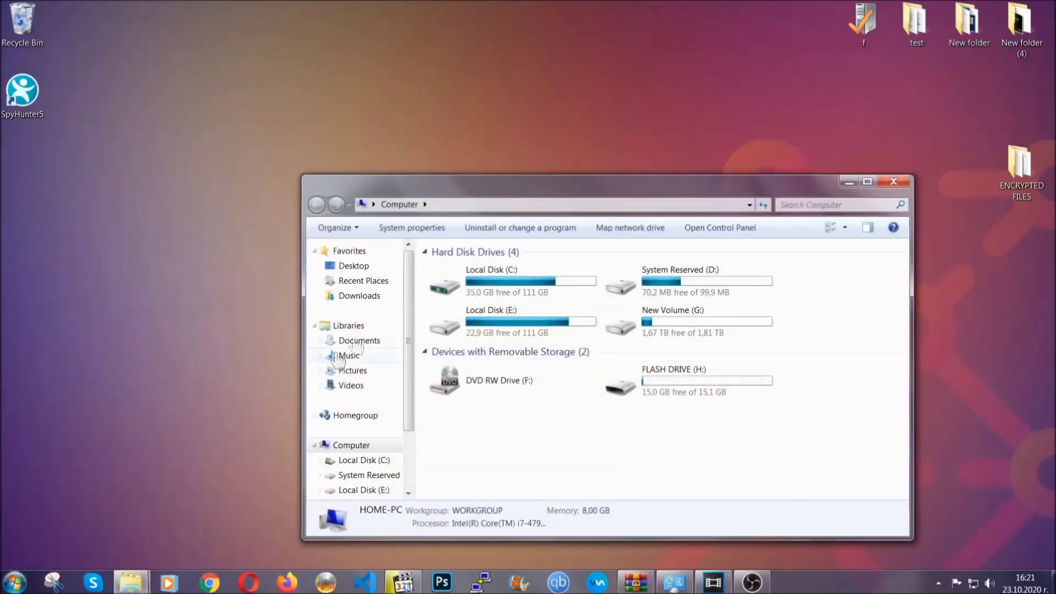
drag(574, 194, 504, 147)
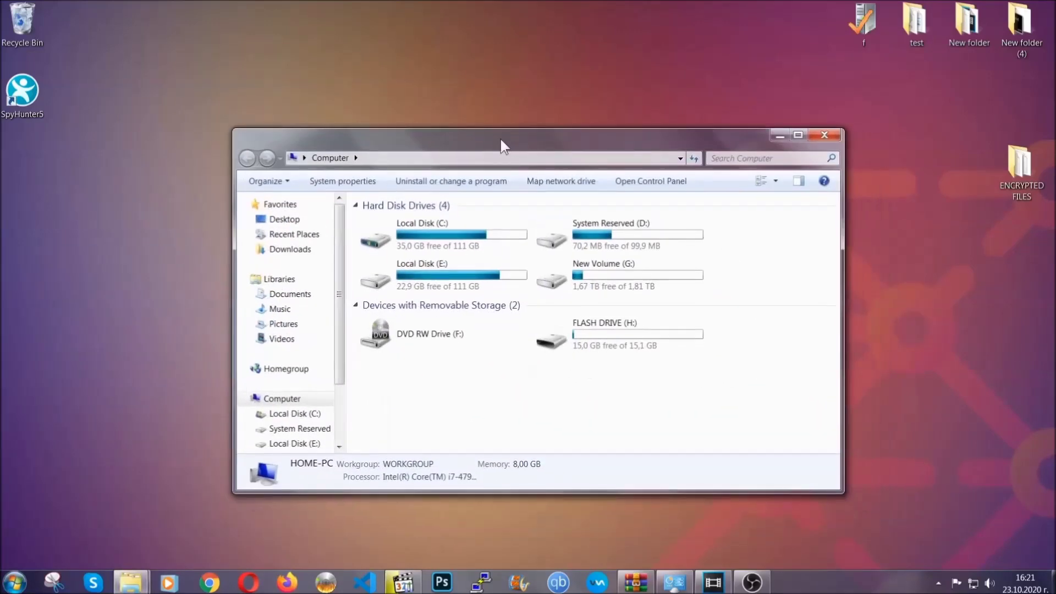
click(717, 158)
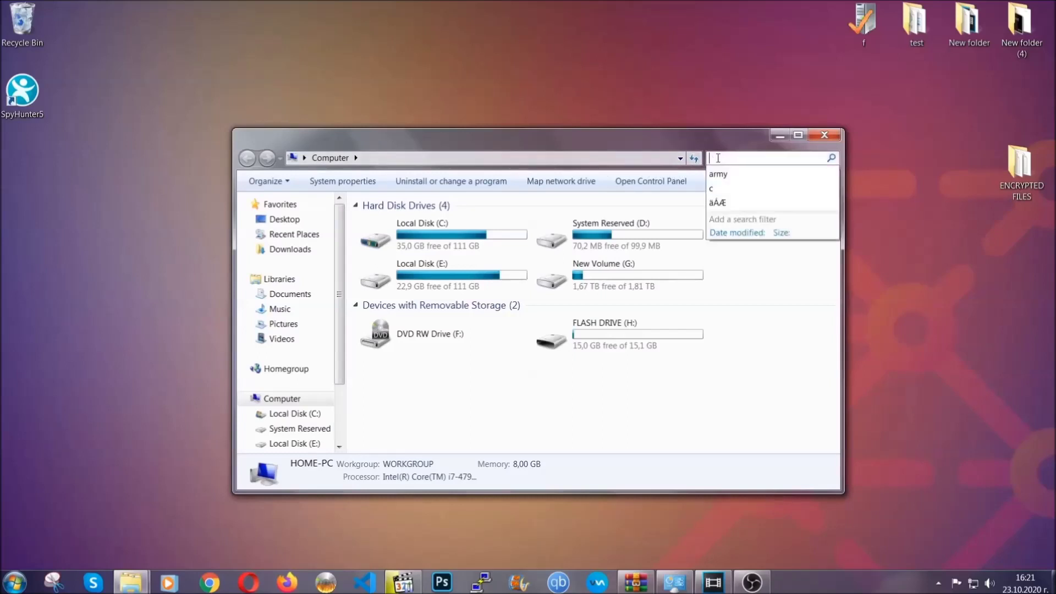
text(fileextension)
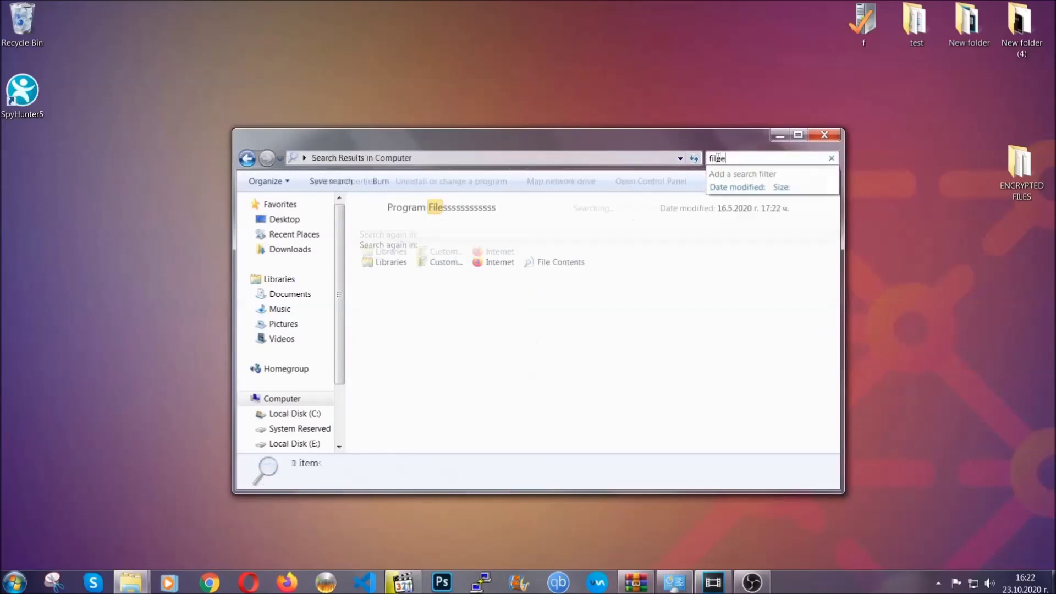
text(:exe )
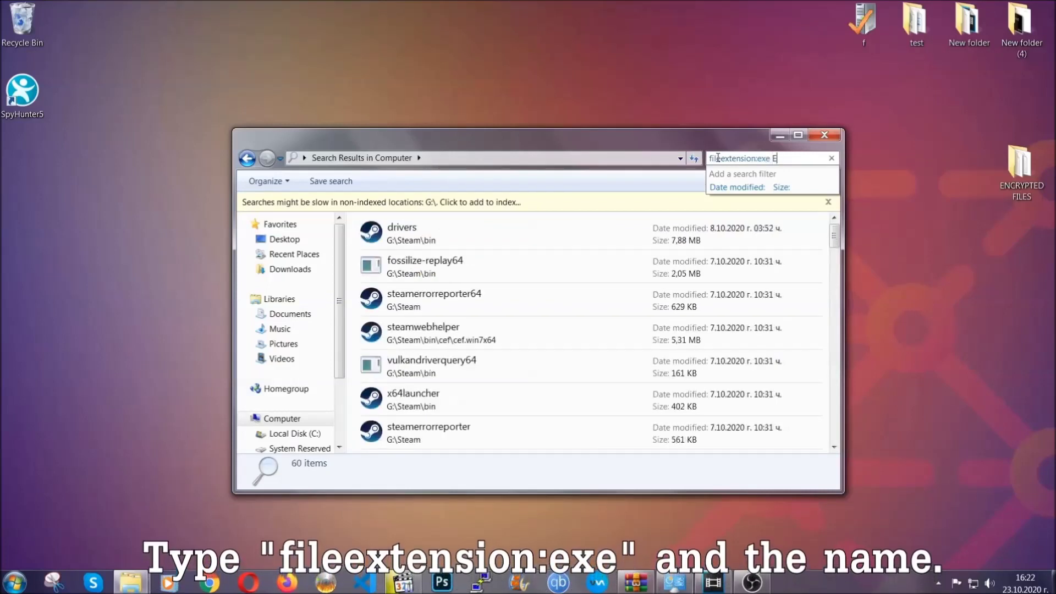
text(Example Virus Name)
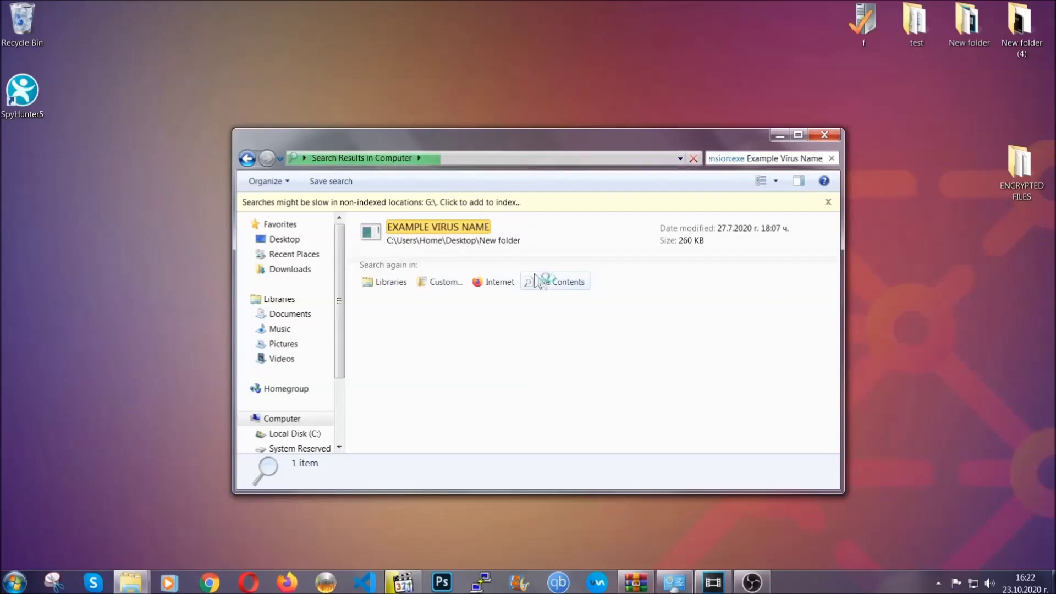
- Delete the EXAMPLE VIRUS NAME result to the Recycle Bin and close Explorer
click(462, 223)
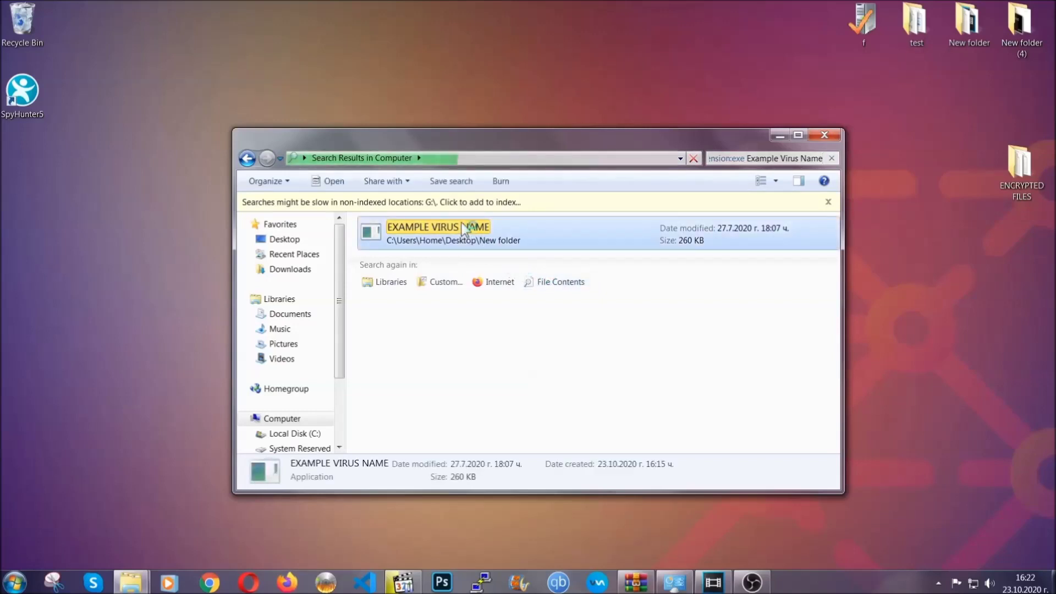
right_click(462, 225)
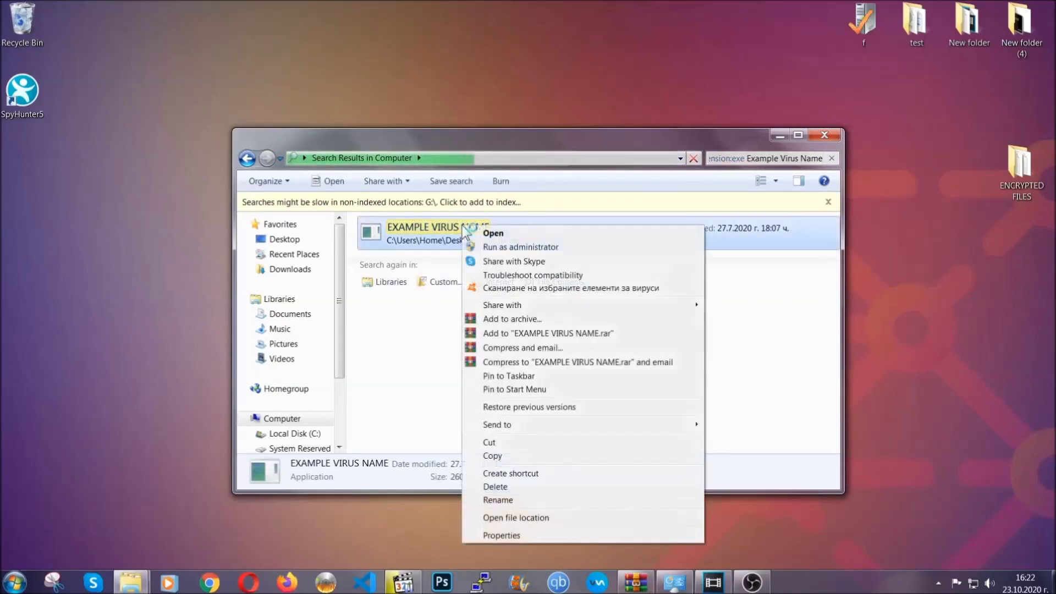
click(509, 487)
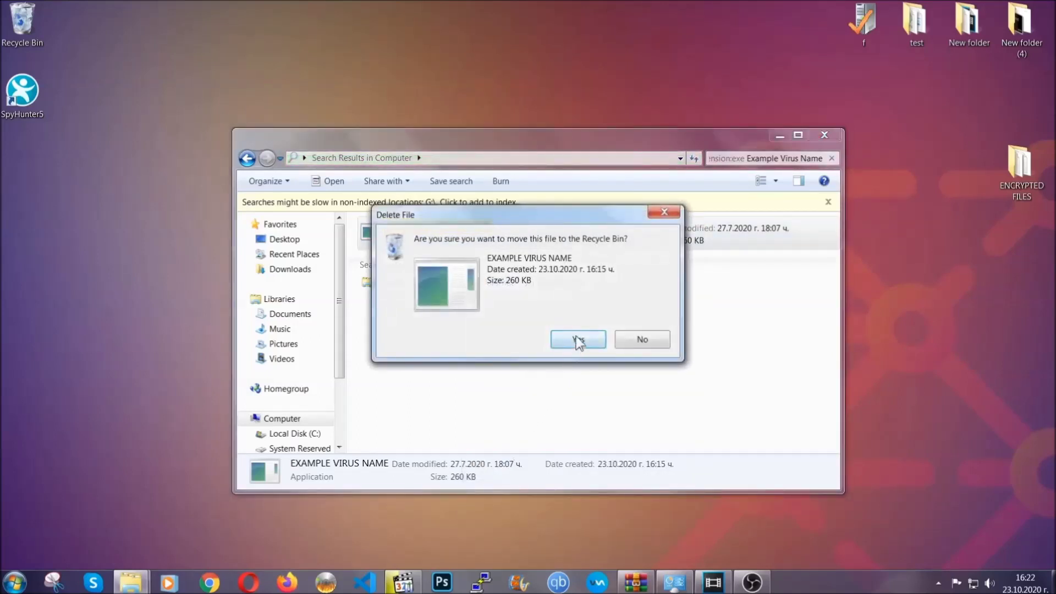
click(578, 339)
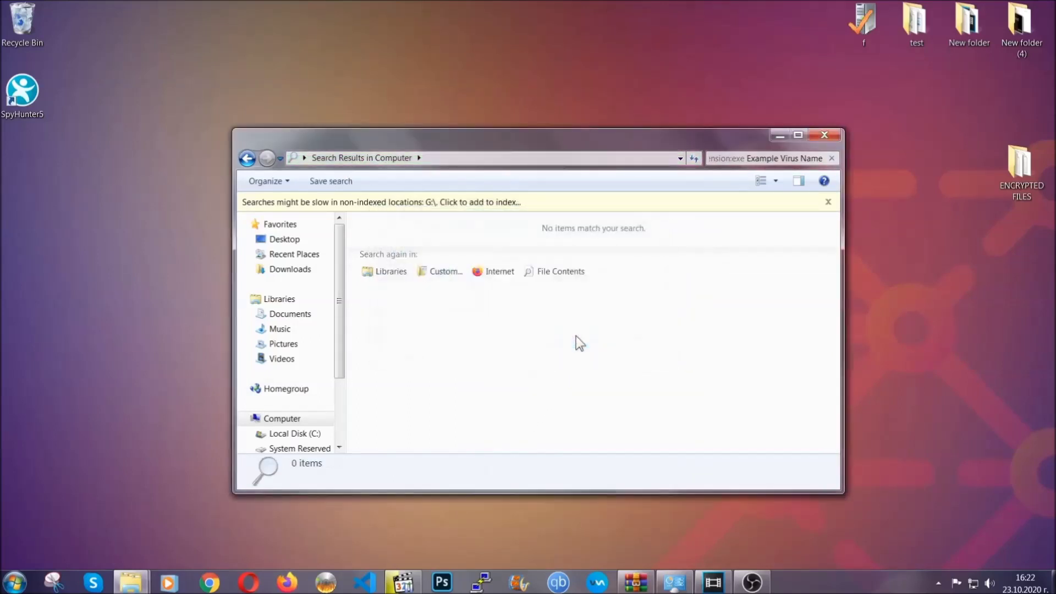
click(825, 134)
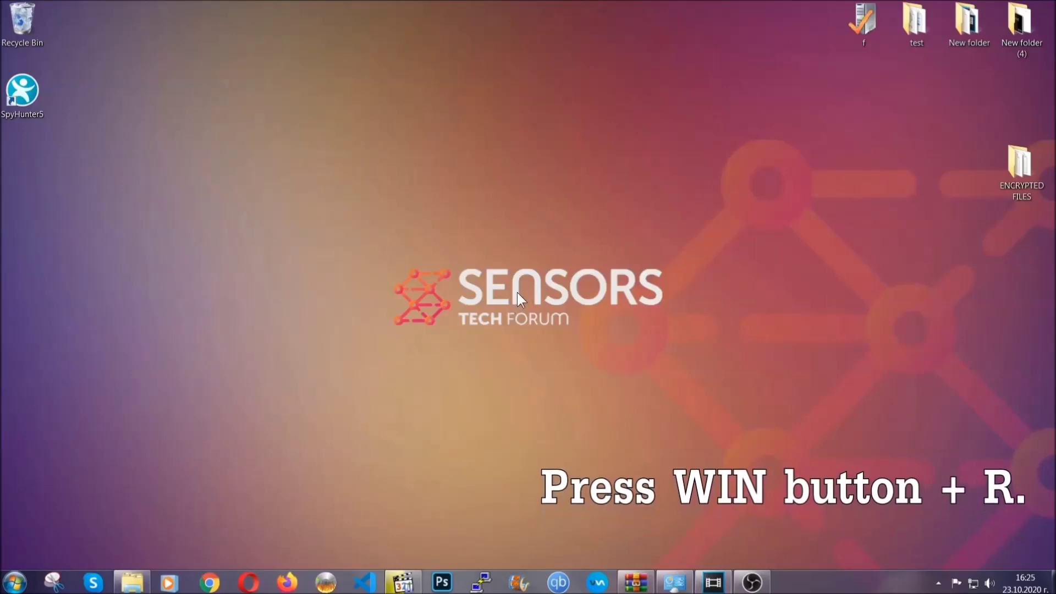
- Replace 'cmd' with REGEDIT in the Win+R Run dialog and launch it
key(super+r)
click(100, 499)
drag(100, 500, 13, 497)
text(REGEDIT)
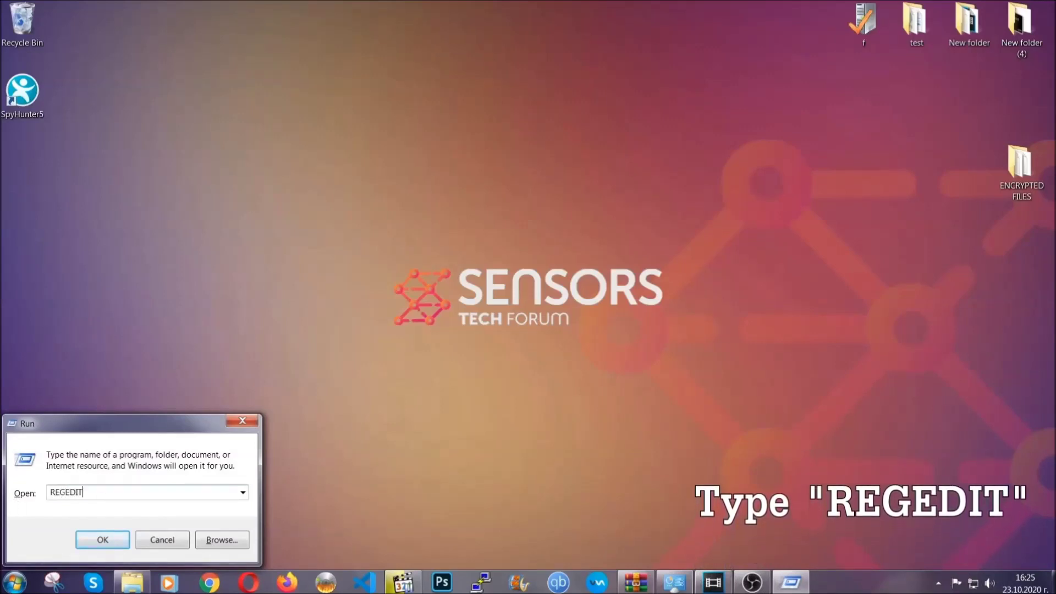
click(91, 537)
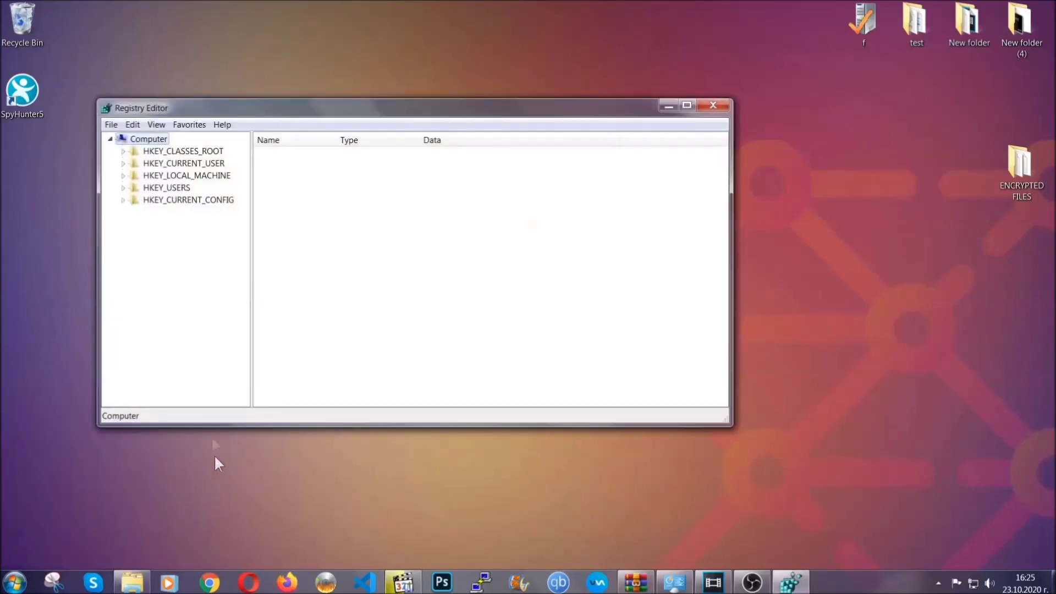
- Export the whole registry via File > Export as BACKUP on the Desktop
click(111, 125)
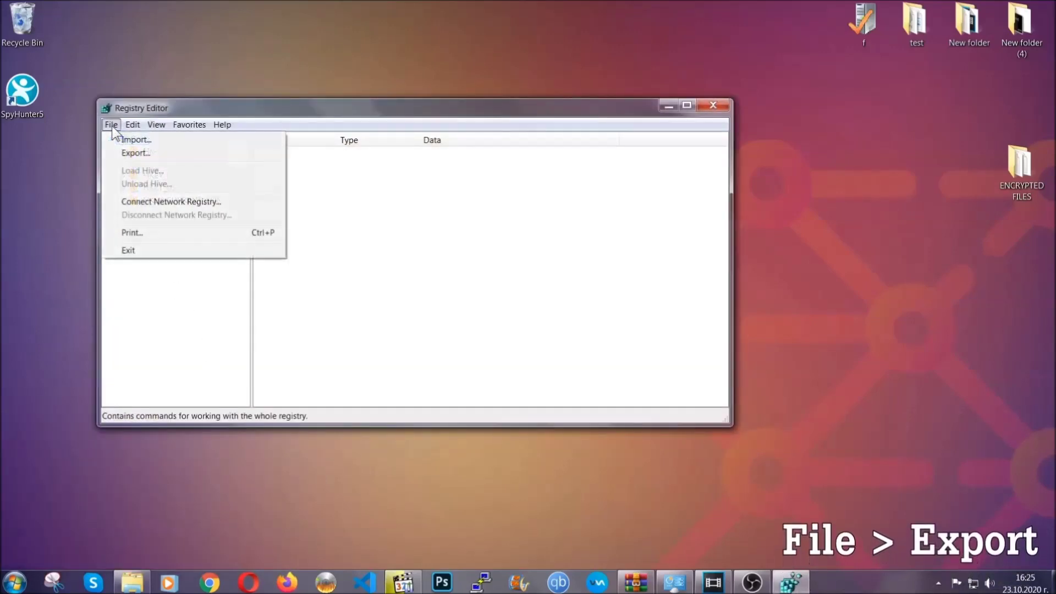
click(137, 151)
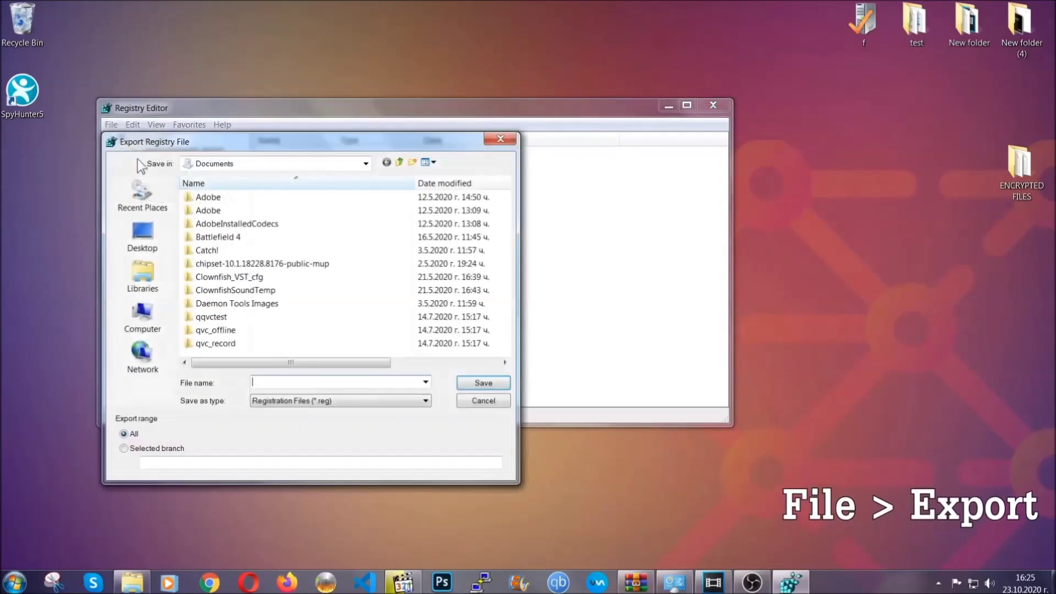
click(137, 233)
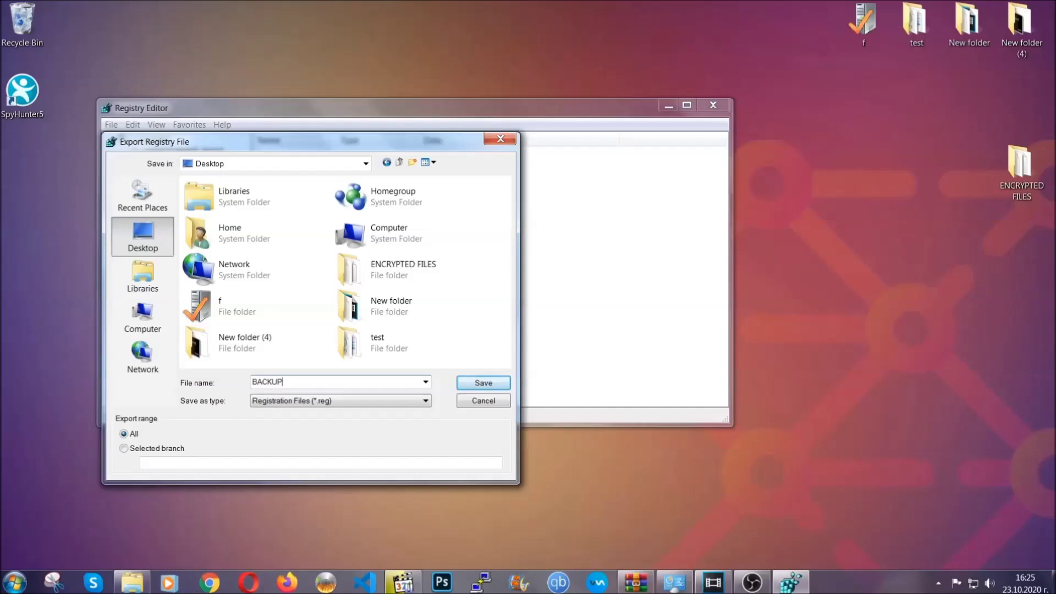
click(476, 385)
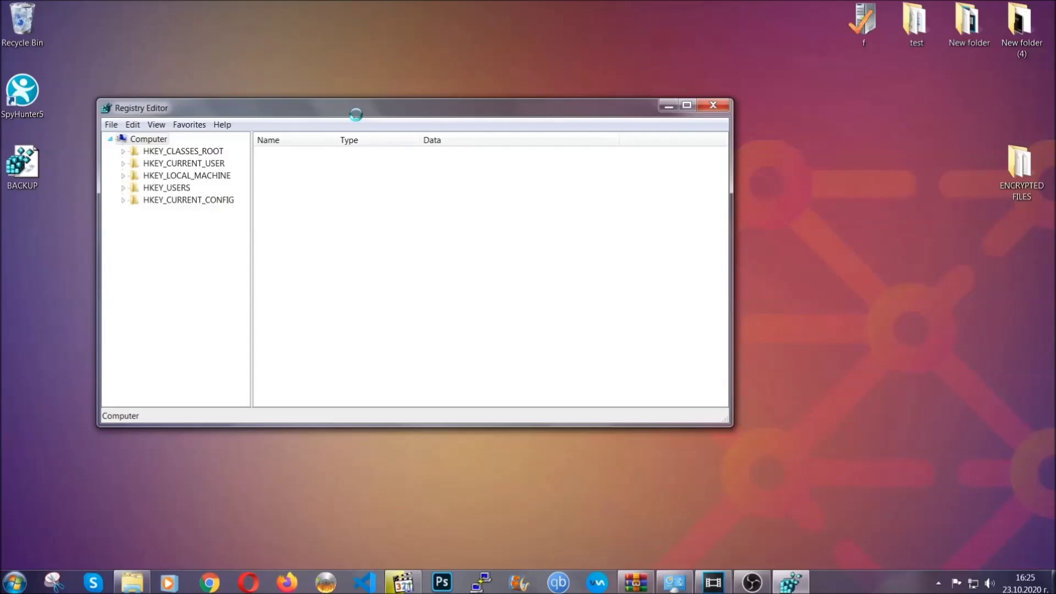
drag(355, 114, 459, 148)
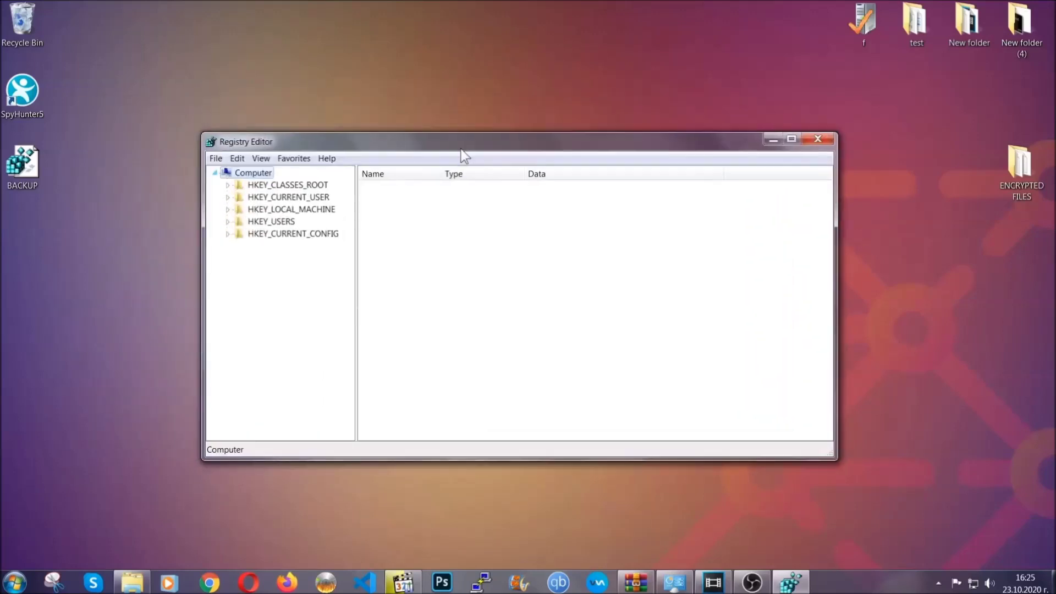
click(216, 158)
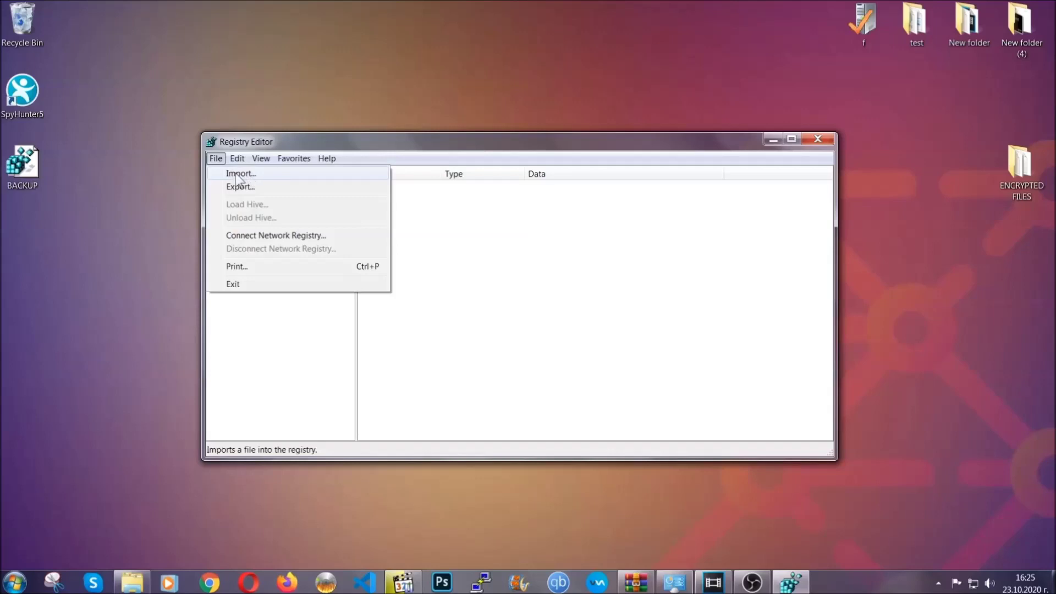
click(216, 159)
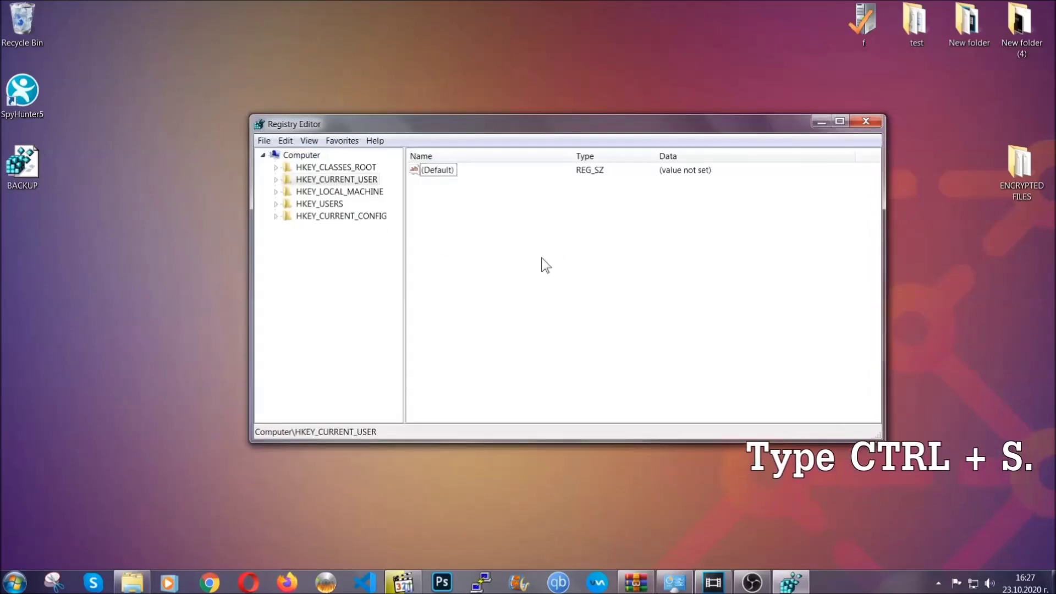
- Find 'RunOnce' to jump to HKCU\Software\Microsoft\Windows\CurrentVersion\RunOnce
key(ctrl+f)
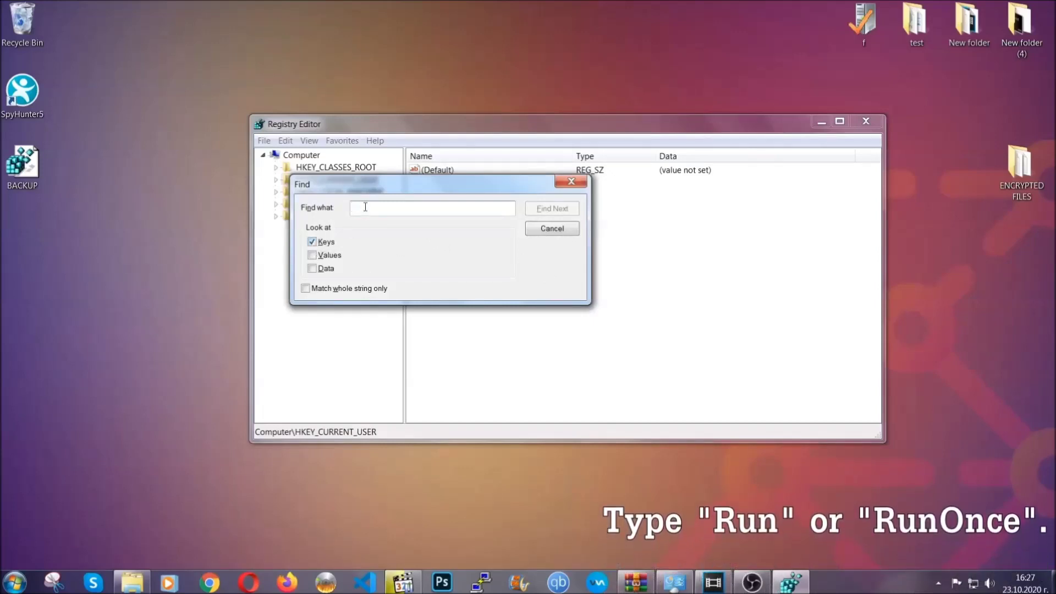
text(RunO)
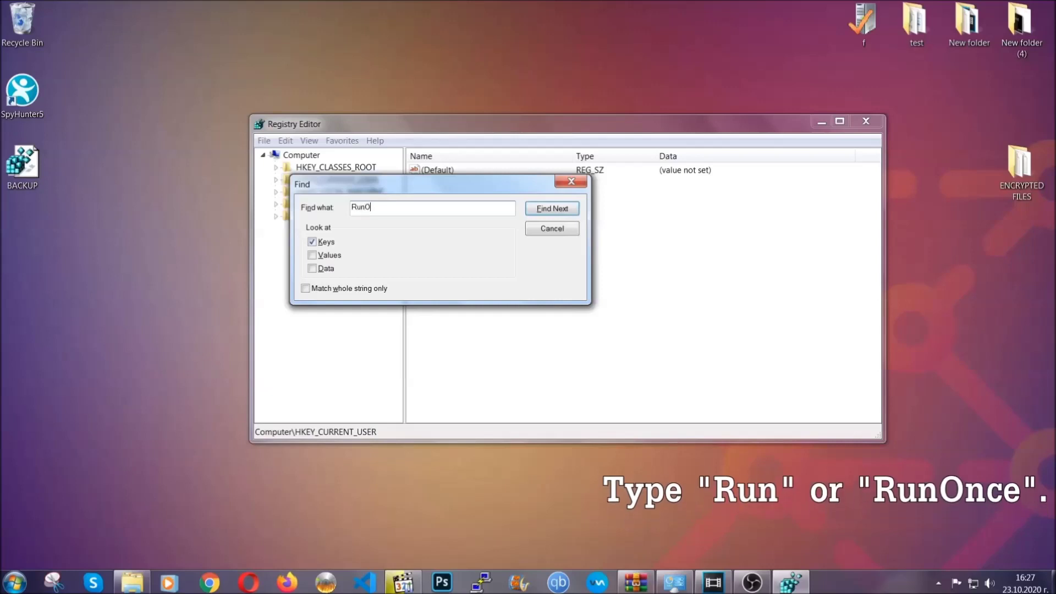
text(nce)
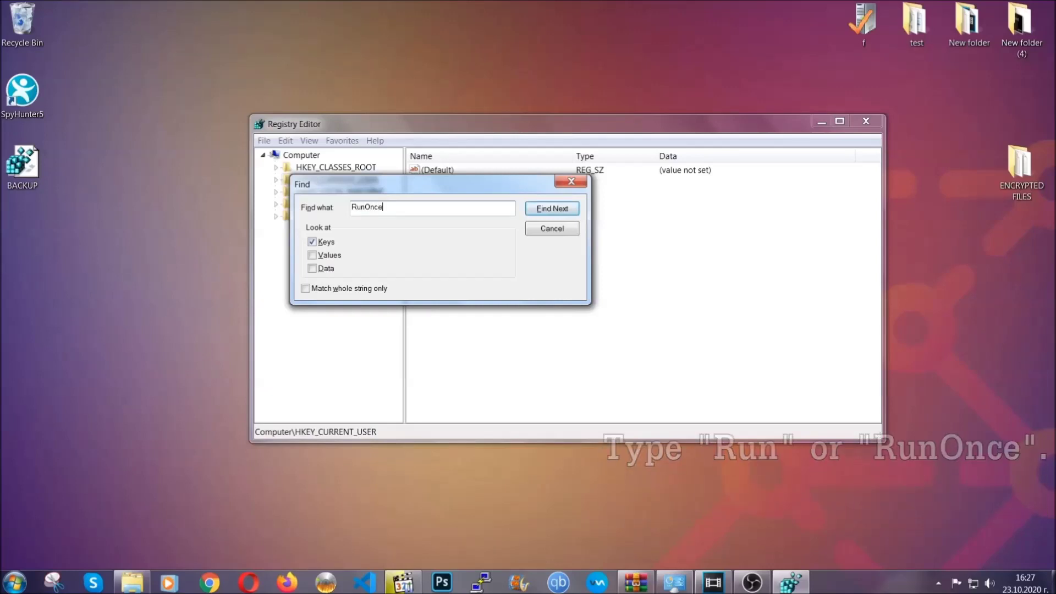
click(566, 216)
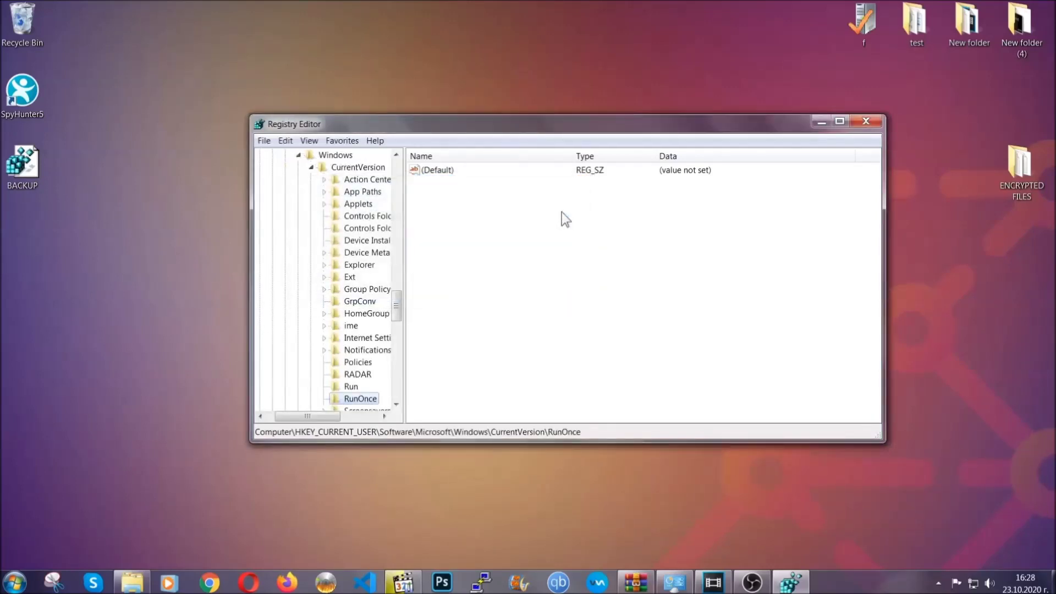
drag(397, 301, 397, 316)
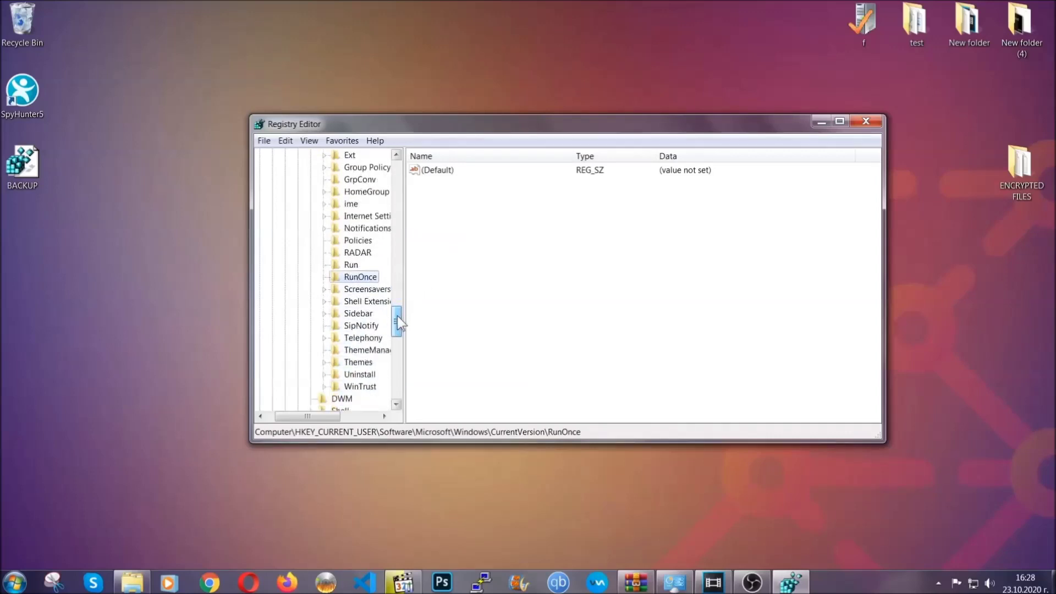
- Open the Run key and permanently delete the THE VIRUS value
click(351, 265)
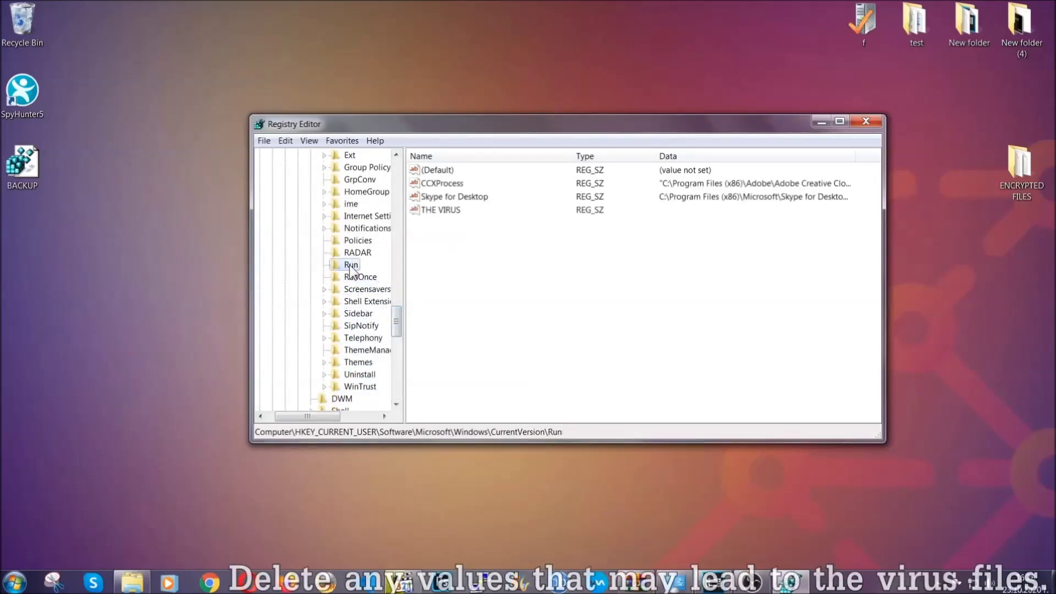
click(434, 211)
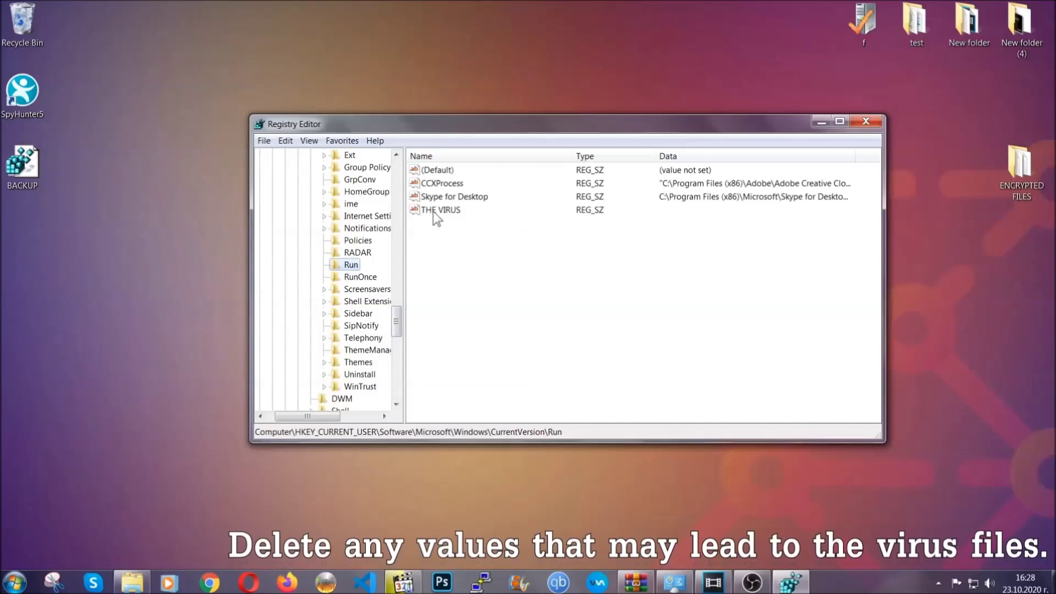
right_click(433, 211)
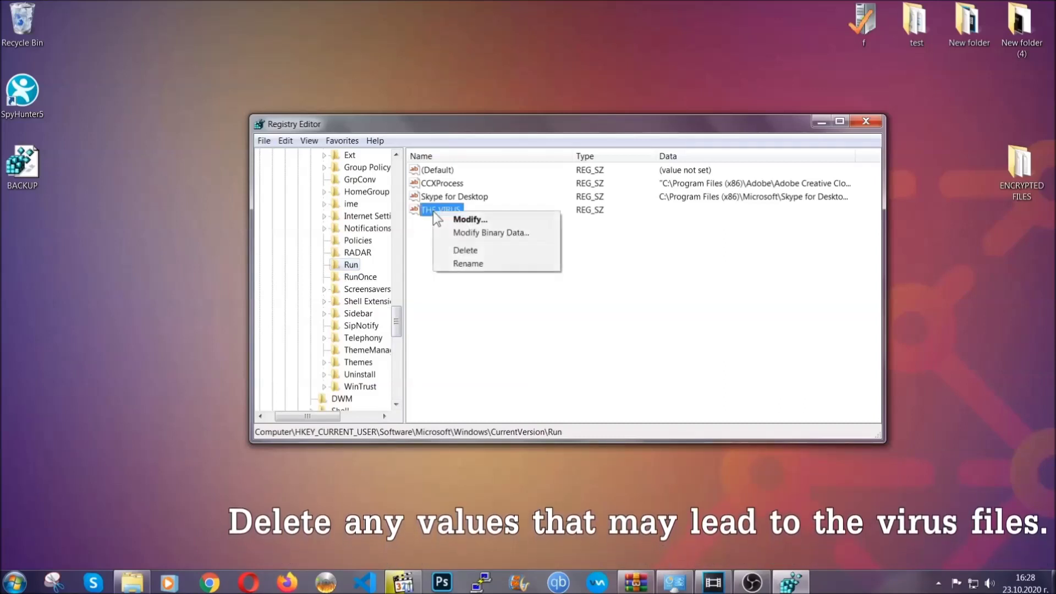
click(454, 251)
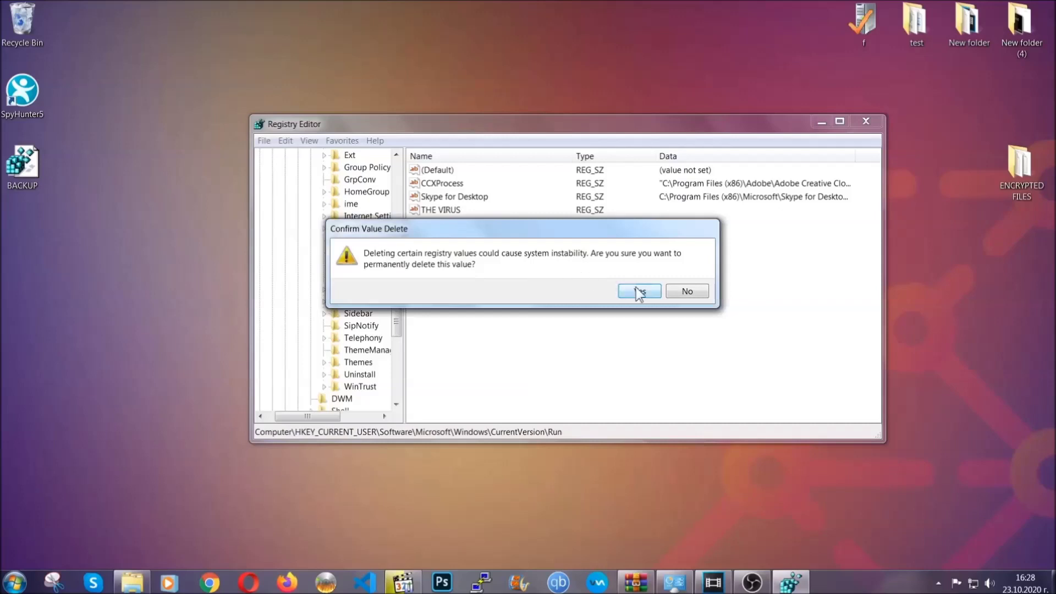
click(639, 292)
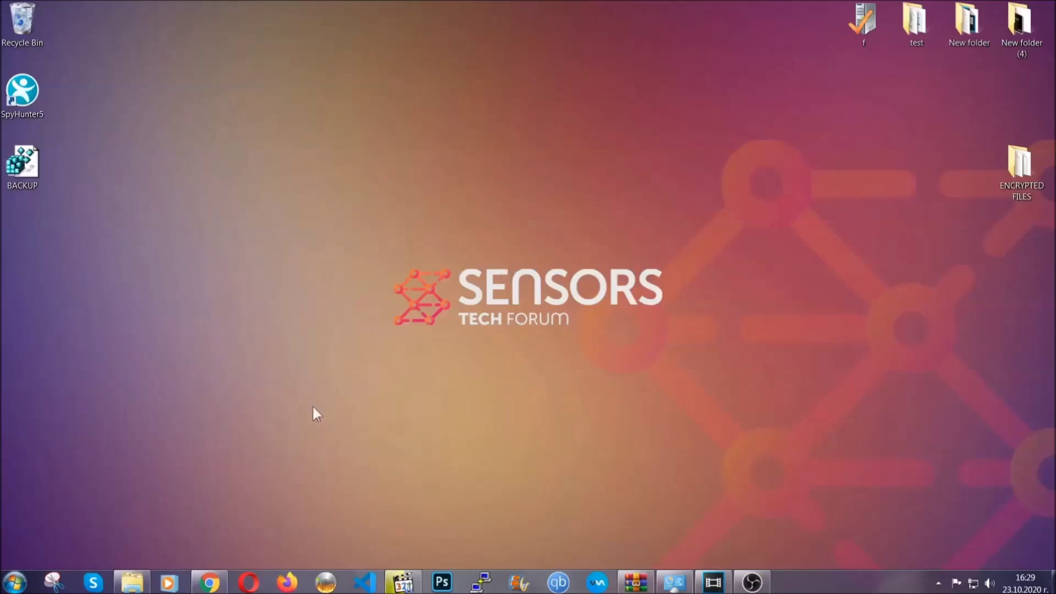
- Bring the browser with the SensorsTechForum file-recovery article back to the front
click(209, 584)
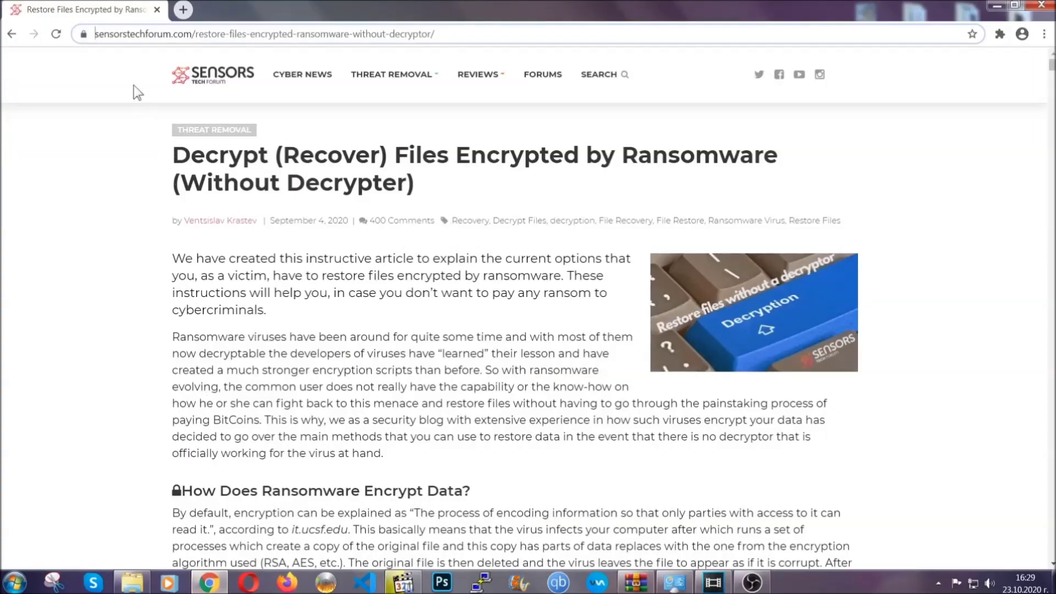
- Select the recovery article's web address, scroll to the methods list and expand 'Method 2 - Restore Data via Windows Backup'
drag(96, 34, 476, 39)
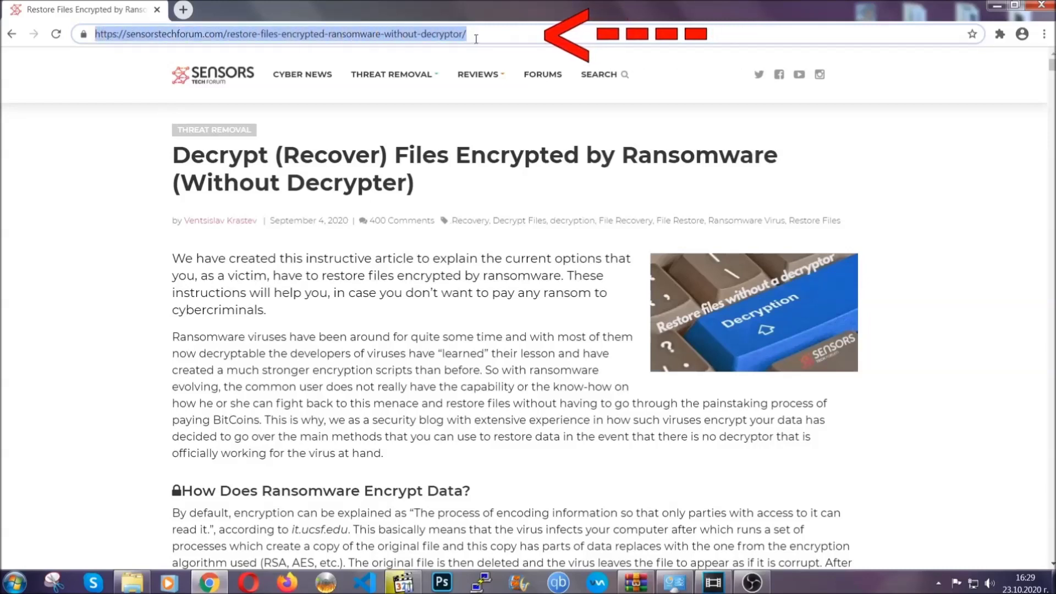
mouse_move(477, 108)
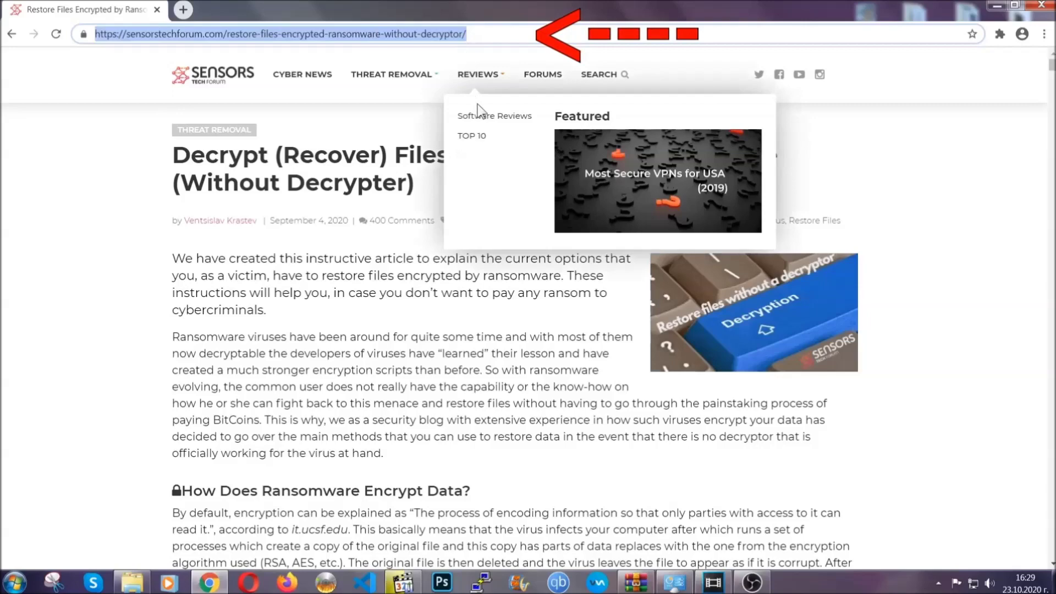
scroll(543, 300, down, 5)
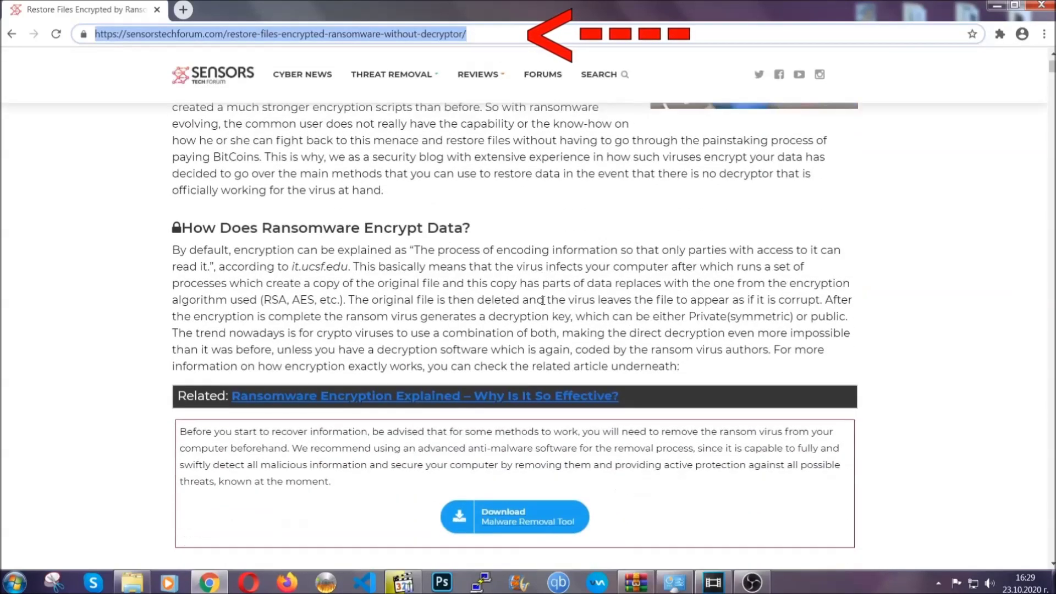
scroll(542, 300, down, 6)
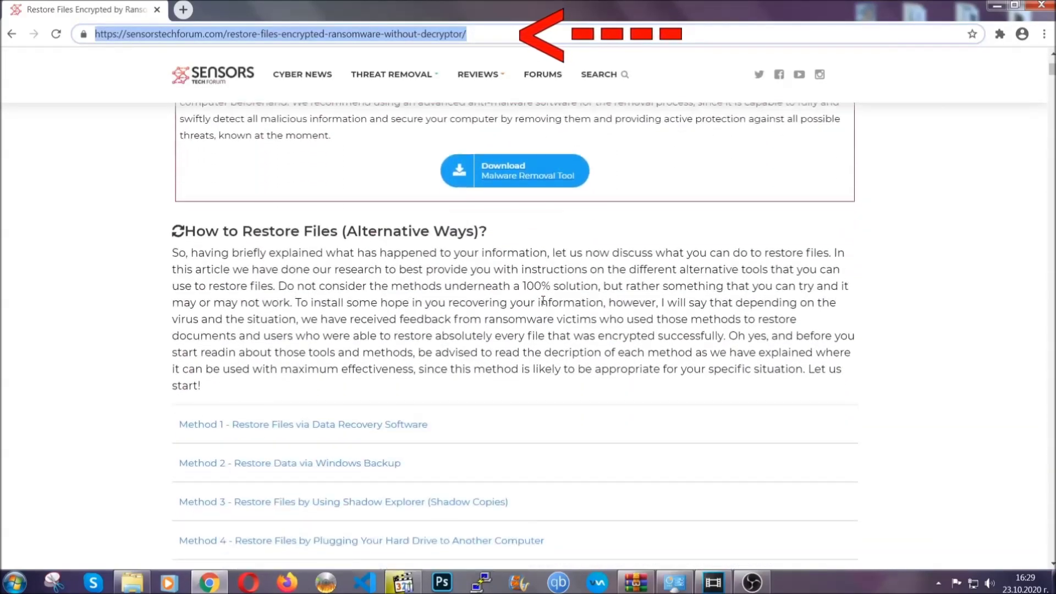
scroll(543, 300, down, 4)
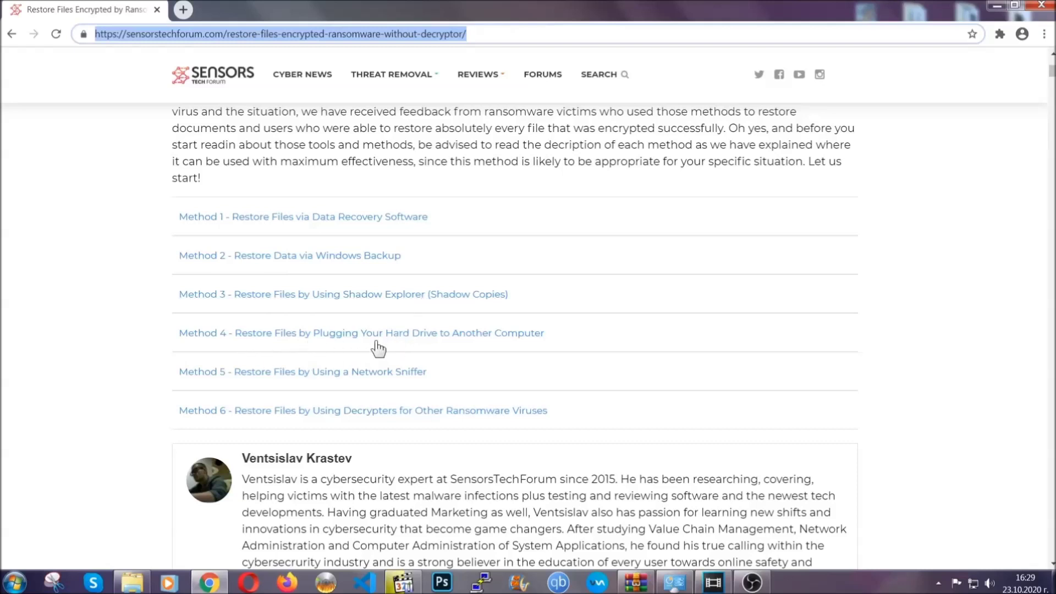
click(329, 255)
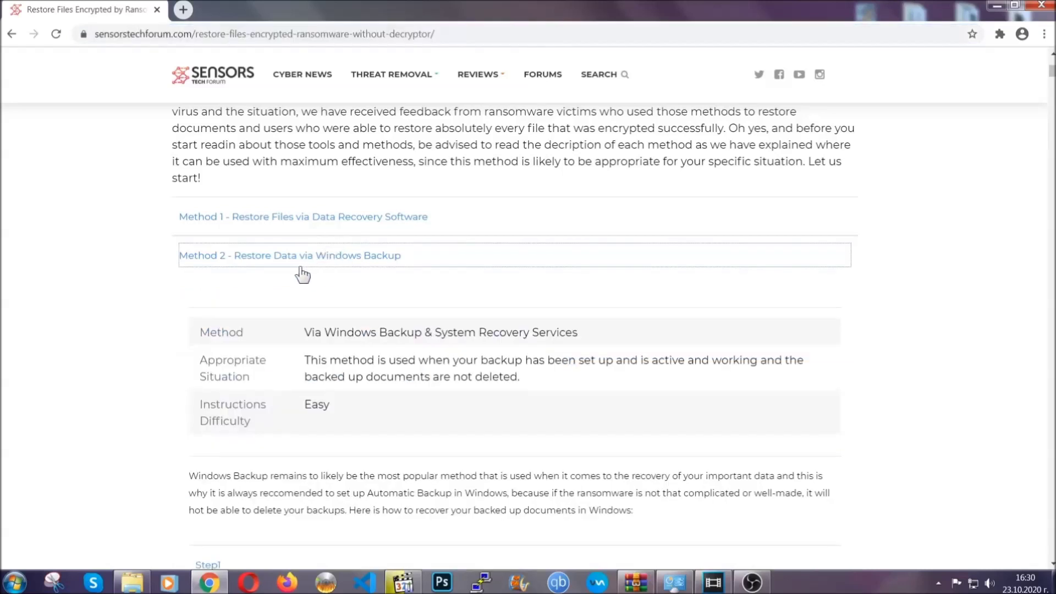
- Expand Step1, Step2 and Step3 of the Windows Backup recovery instructions
drag(315, 314, 371, 410)
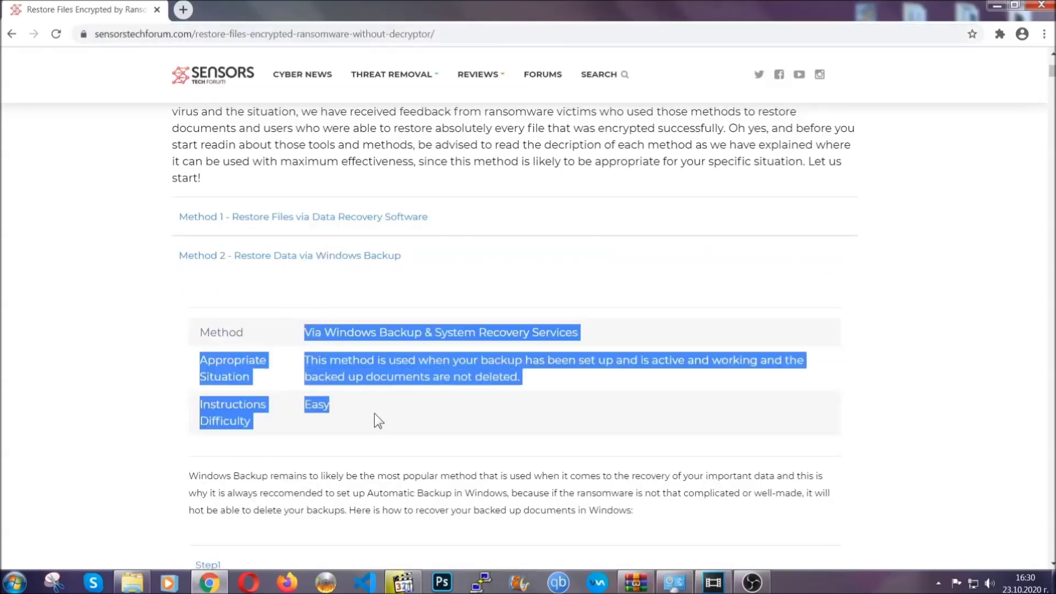
click(378, 410)
scroll(377, 410, down, 4)
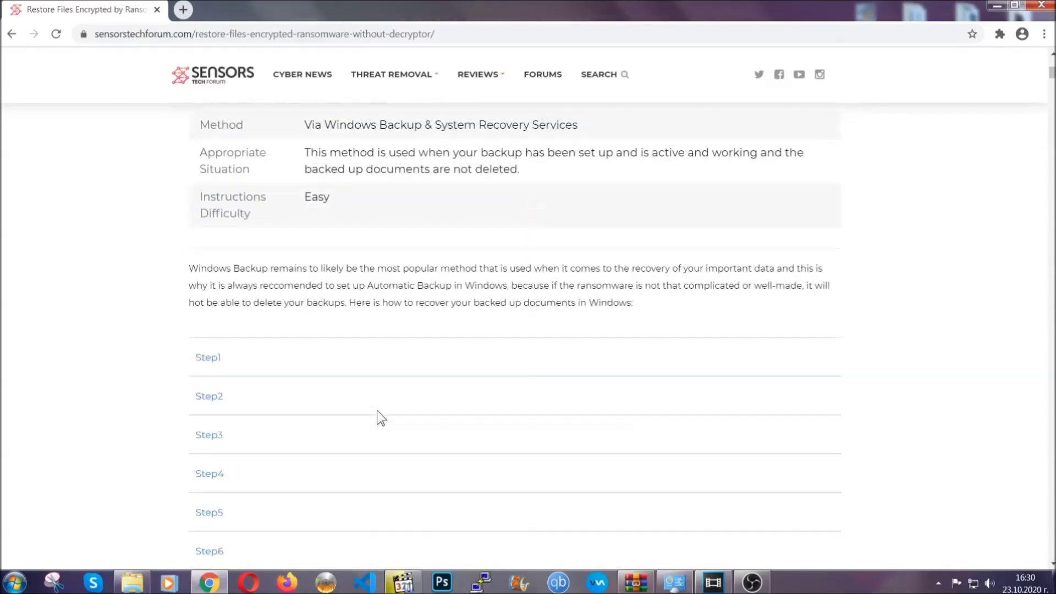
scroll(377, 410, down, 1)
click(215, 289)
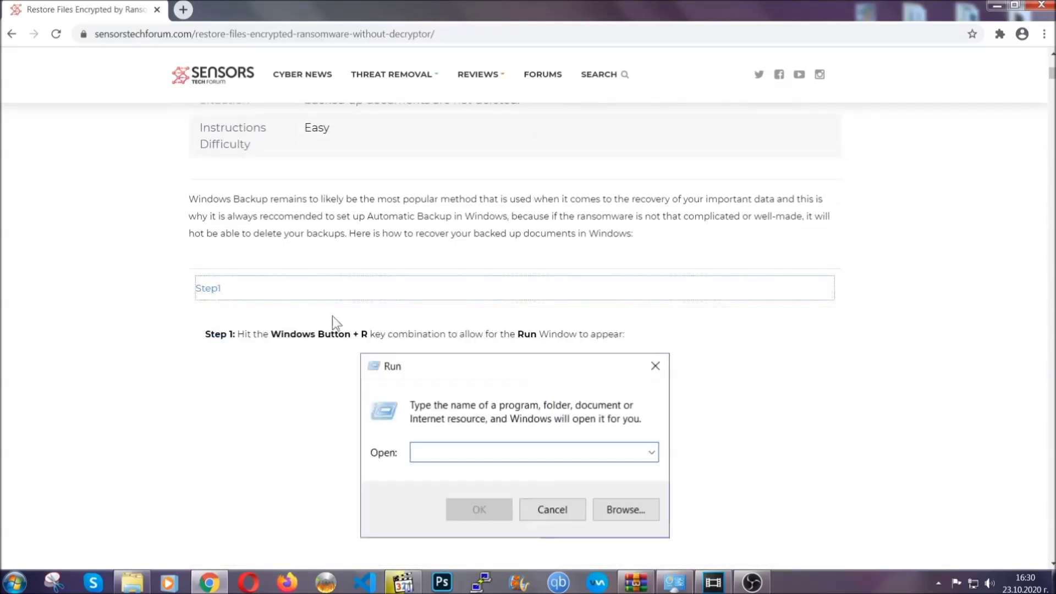
scroll(495, 342, down, 4)
click(247, 347)
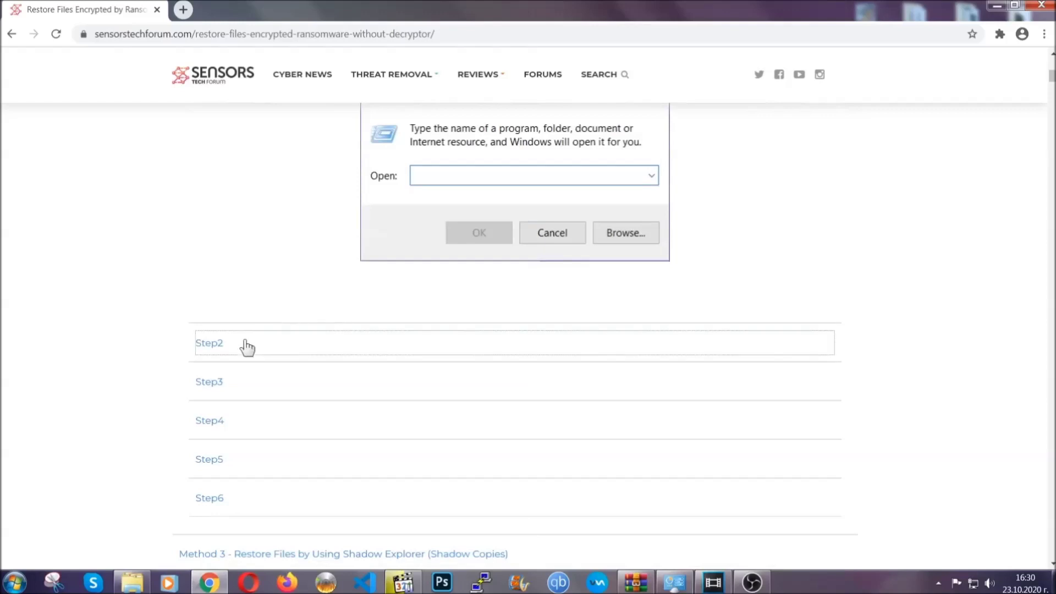
scroll(438, 348, down, 4)
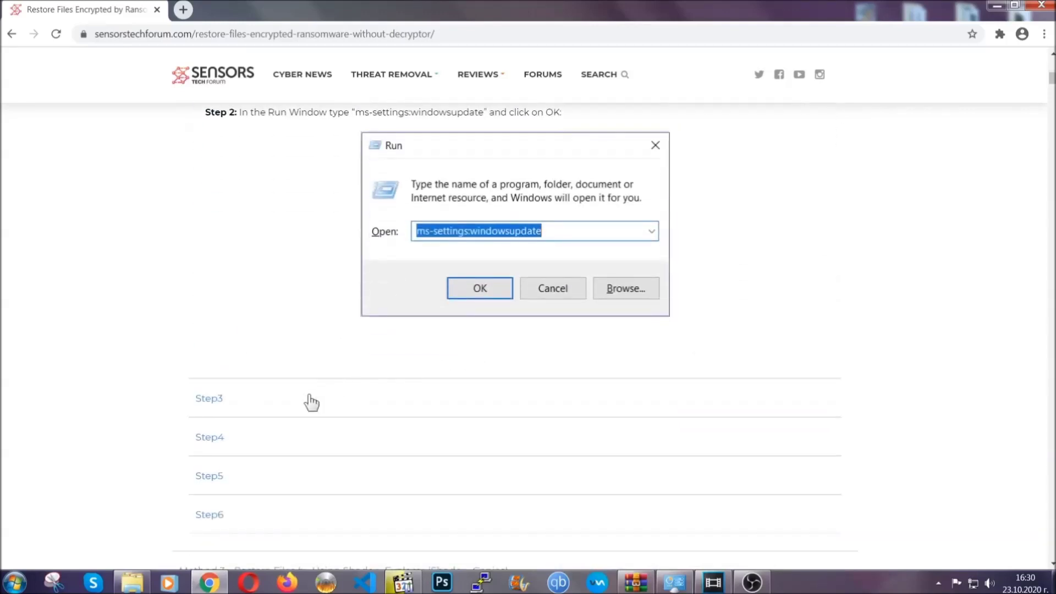
click(311, 403)
- Scroll through the expanded instructions, then minimise Chrome to reveal the desktop
scroll(467, 377, down, 3)
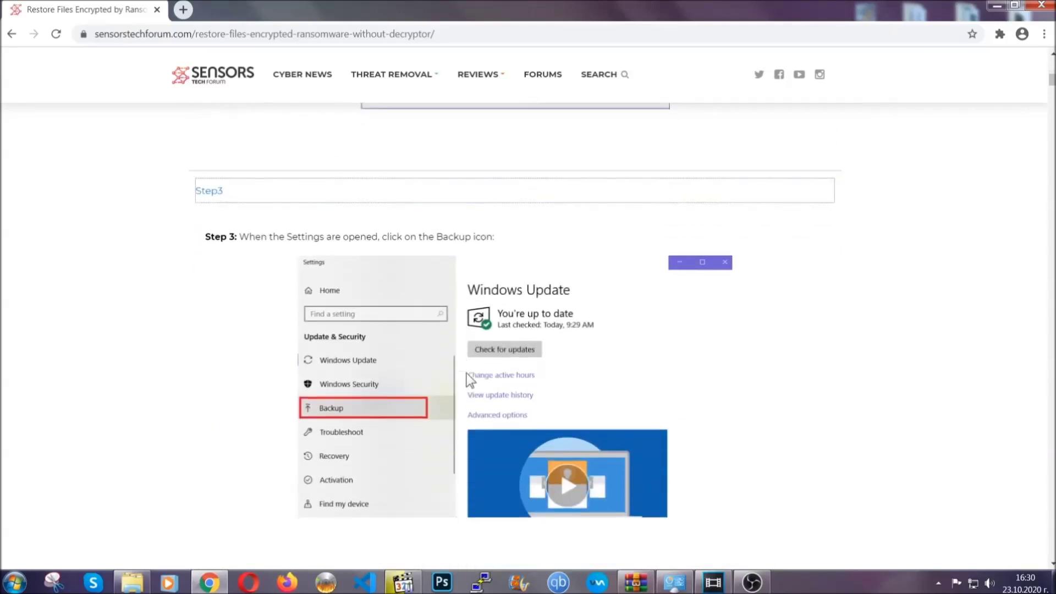
scroll(466, 373, down, 2)
scroll(464, 375, down, 2)
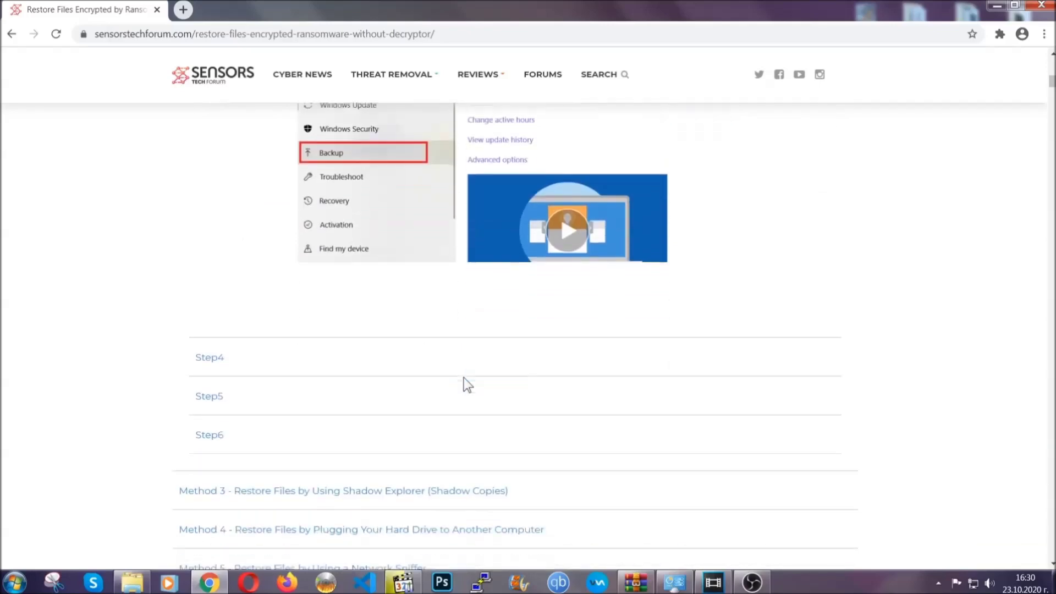
scroll(463, 377, down, 7)
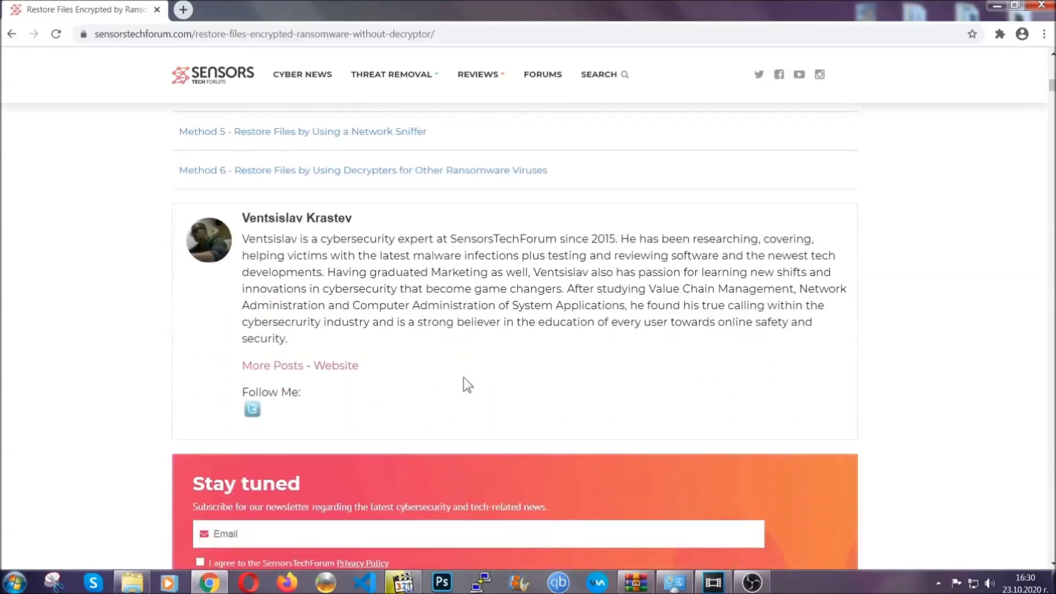
scroll(464, 377, up, 20)
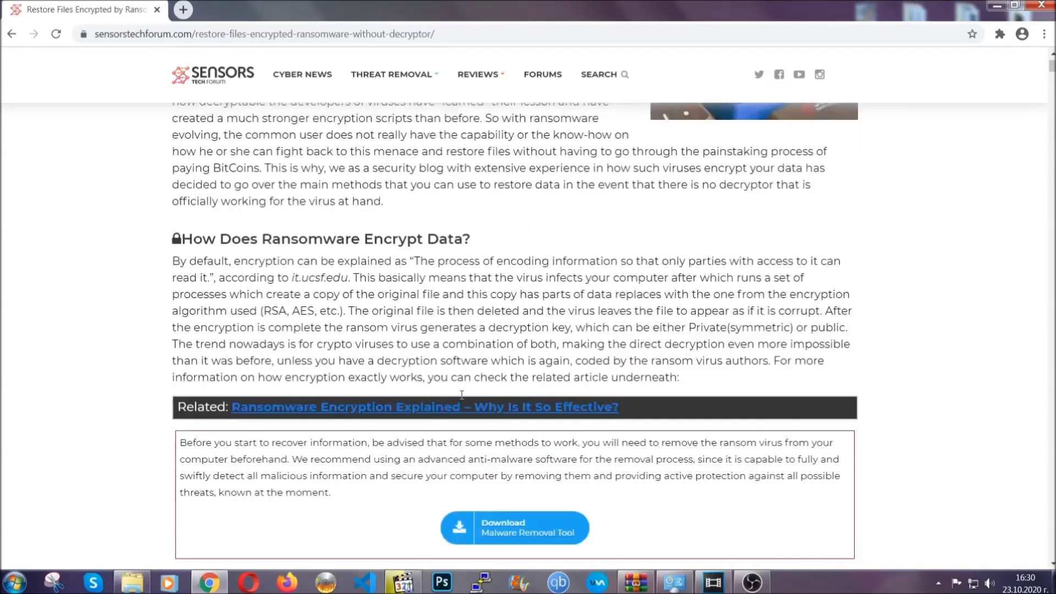
scroll(461, 394, up, 5)
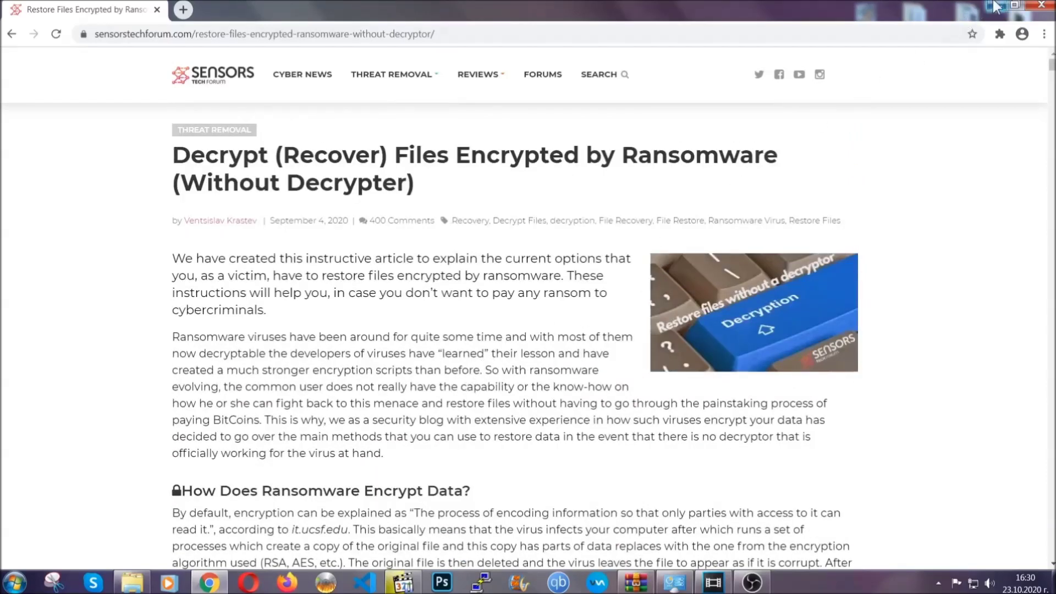
click(995, 6)
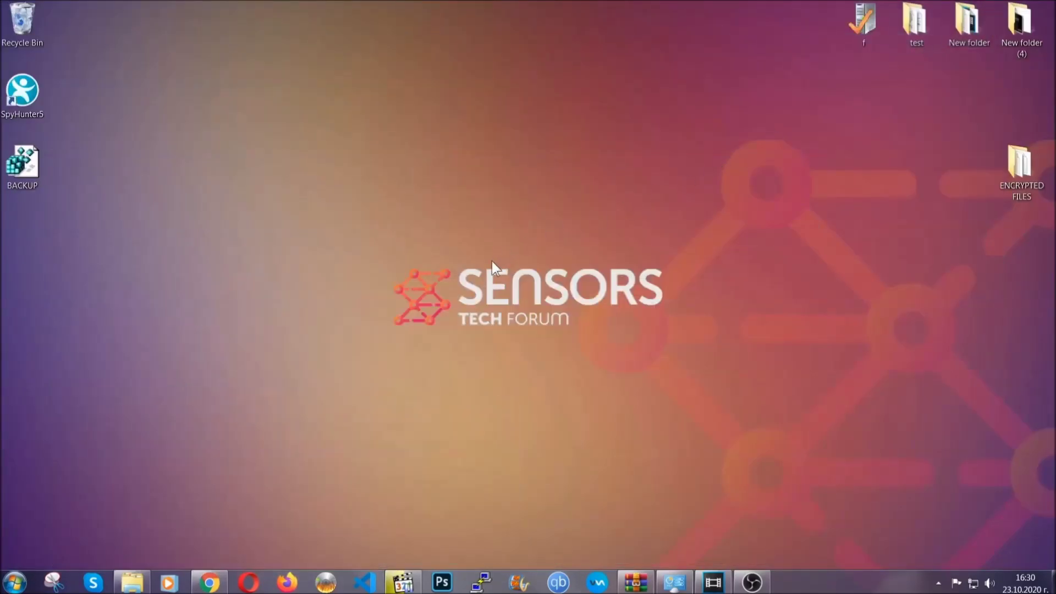